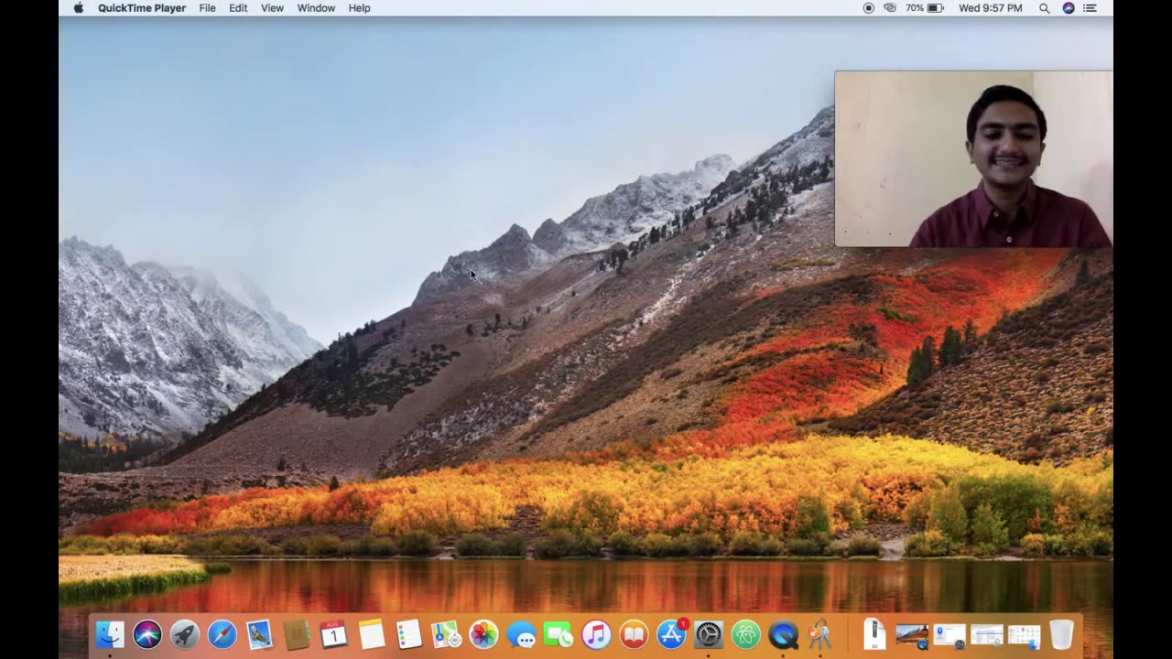
Step: Launch Keychain Access from Launchpad's Other folder
{"action": "left_click", "coordinate": [184, 636]}
{"action": "left_click", "coordinate": [321, 568]}
{"action": "left_click", "coordinate": [561, 341]}
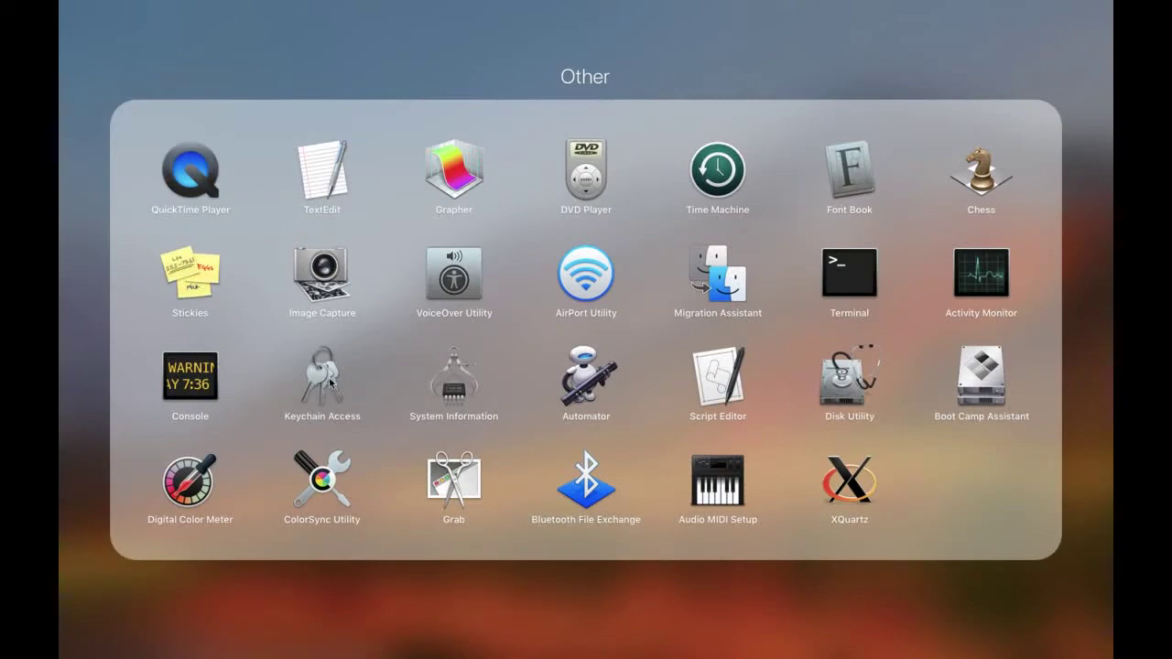
{"action": "left_click", "coordinate": [330, 383]}
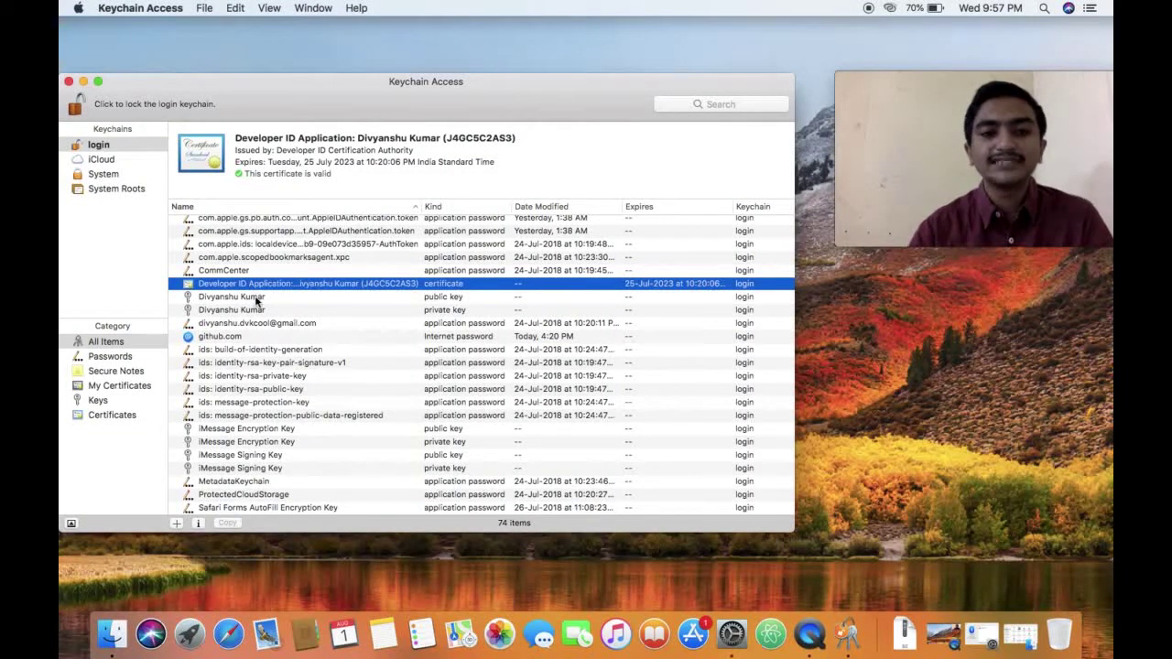
Step: Inspect the Developer ID Application certificate and its public and private keys, ending on the certificate
{"action": "left_click", "coordinate": [257, 298]}
{"action": "left_click", "coordinate": [257, 311]}
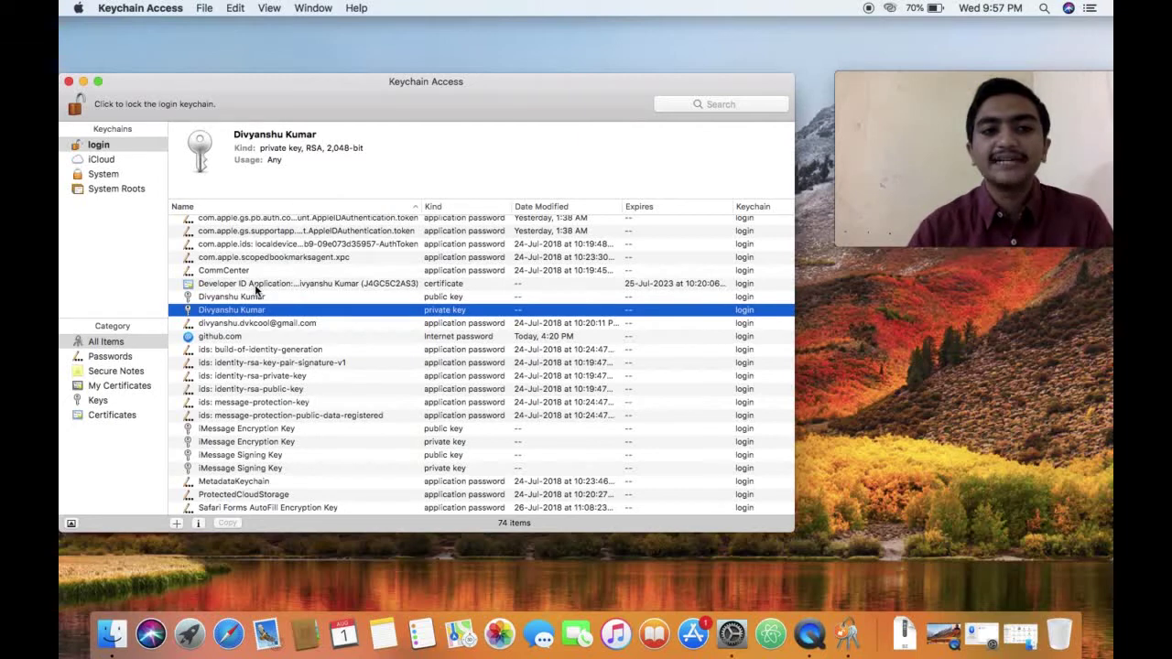
{"action": "left_click", "coordinate": [255, 285]}
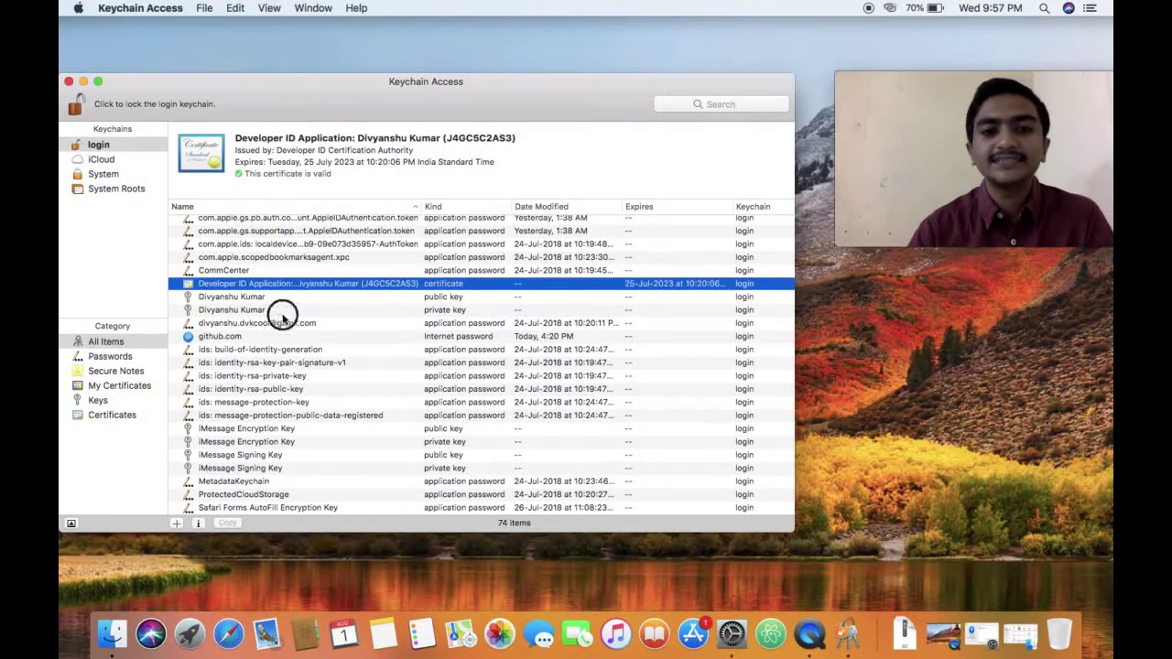
{"action": "left_click", "coordinate": [282, 311]}
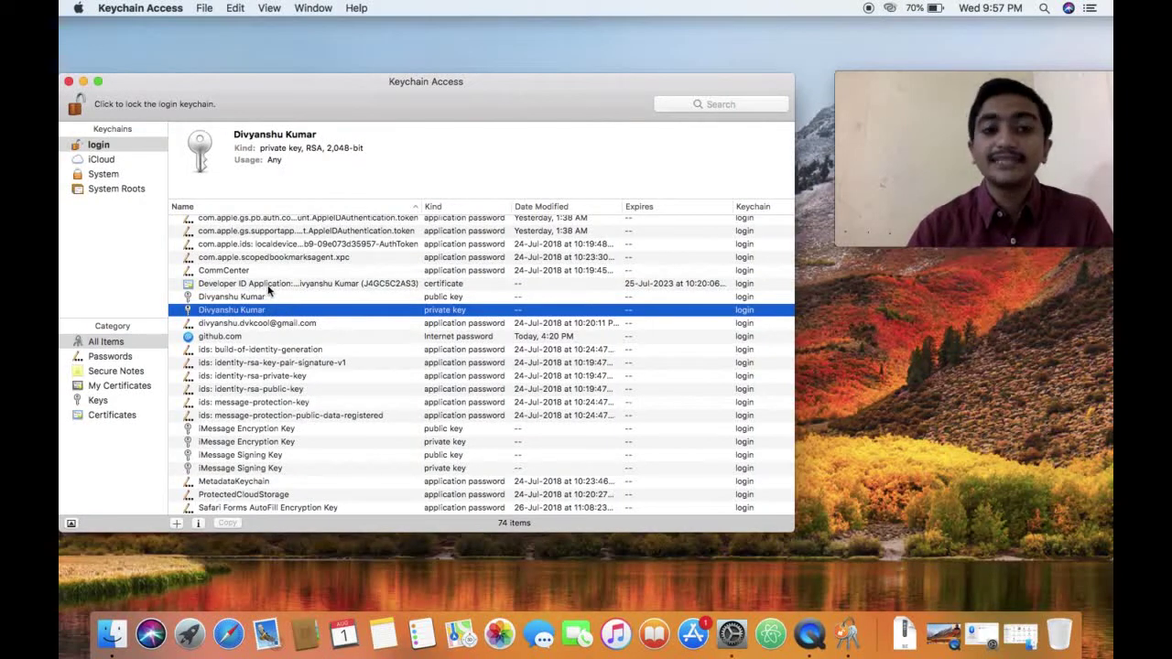
{"action": "left_click", "coordinate": [268, 285]}
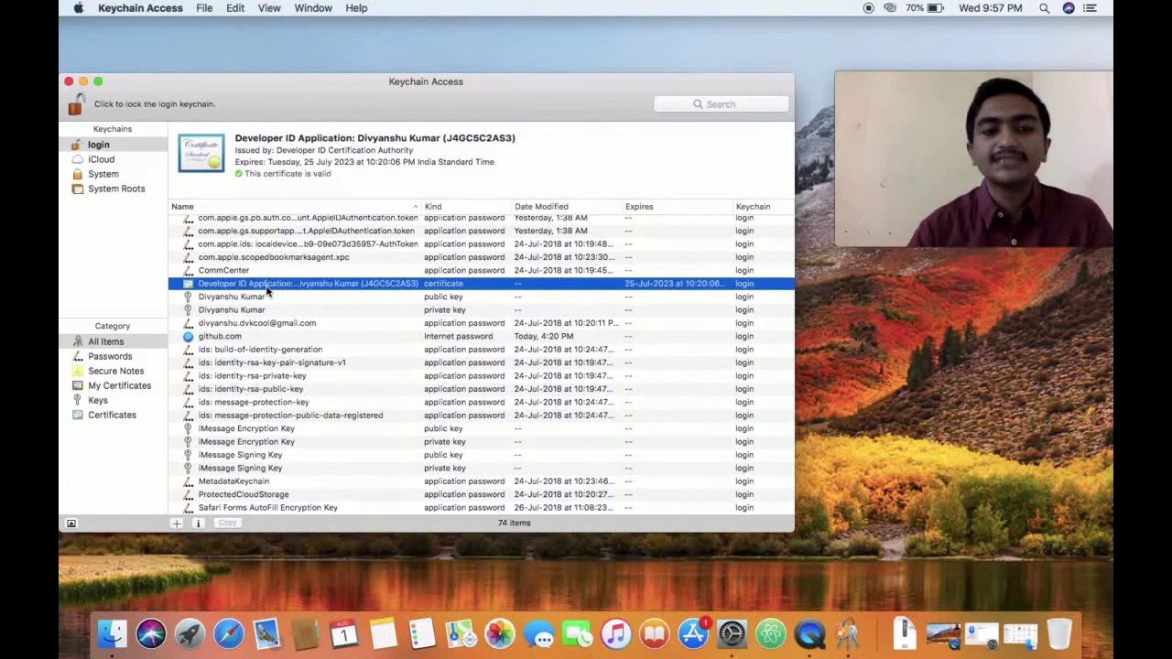
Step: Export the Developer ID Application certificate to Downloads in Certificate (.cer) format
{"action": "left_click", "coordinate": [201, 7]}
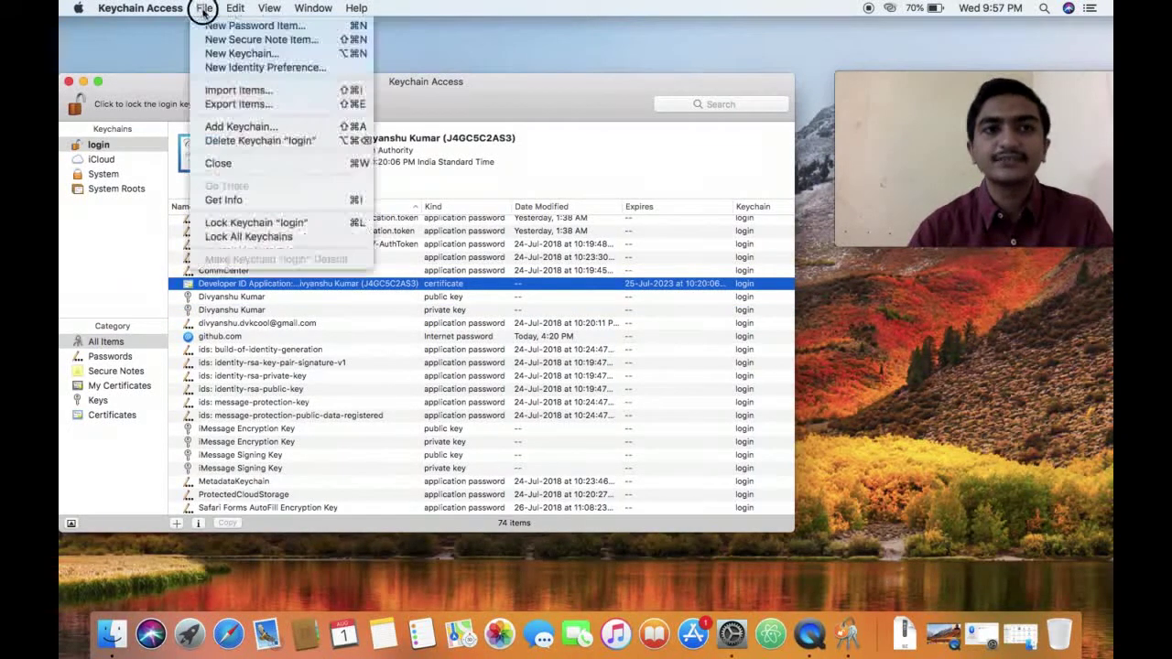
{"action": "left_click", "coordinate": [244, 104]}
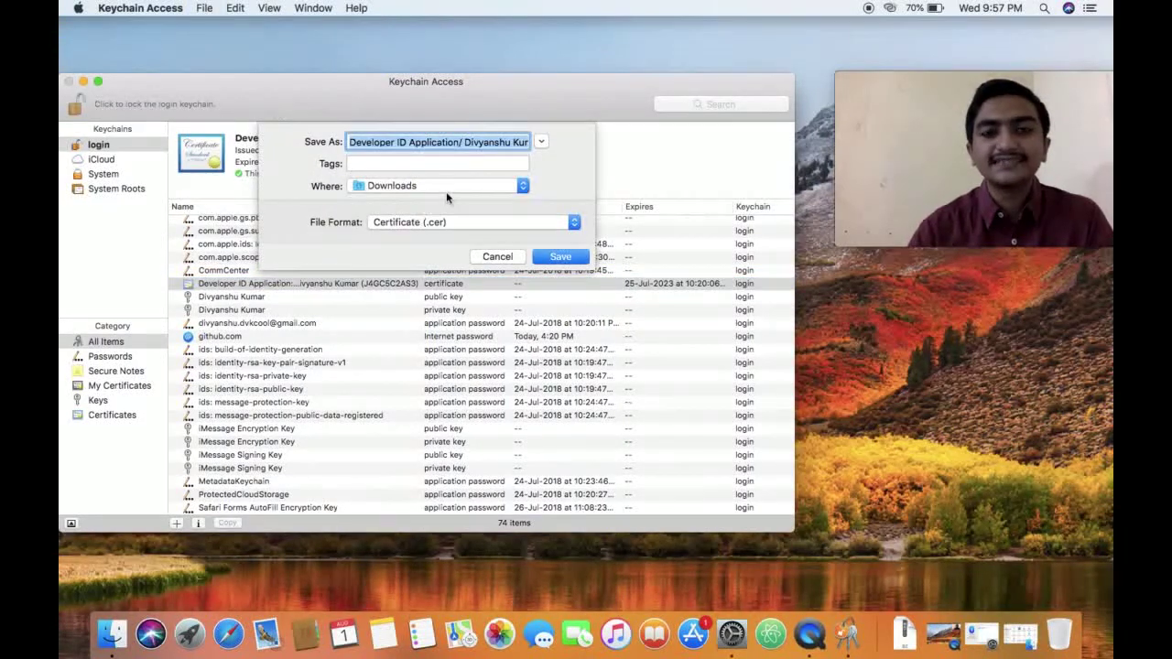
{"action": "left_click", "coordinate": [446, 187]}
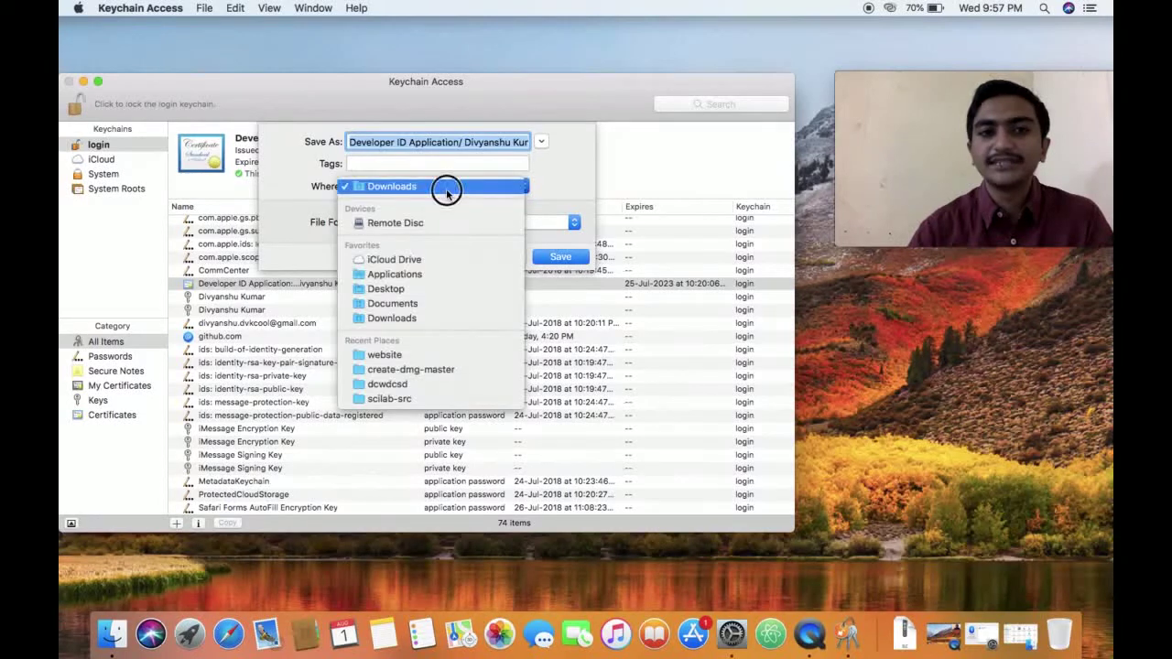
{"action": "left_click", "coordinate": [445, 189]}
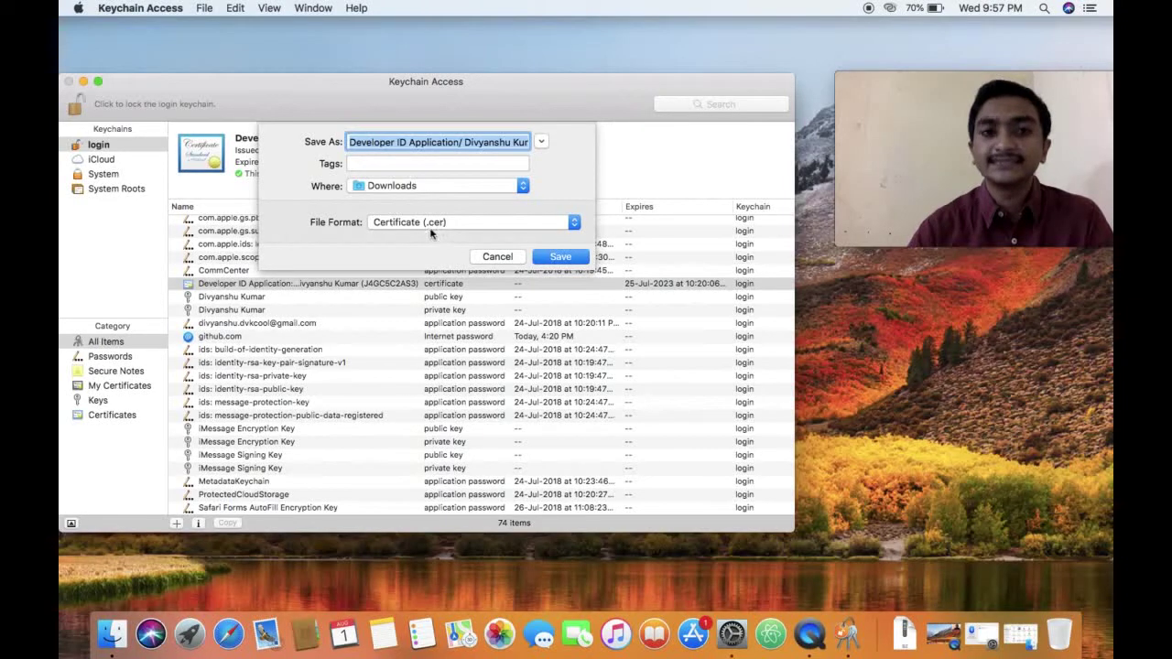
{"action": "left_click", "coordinate": [560, 257]}
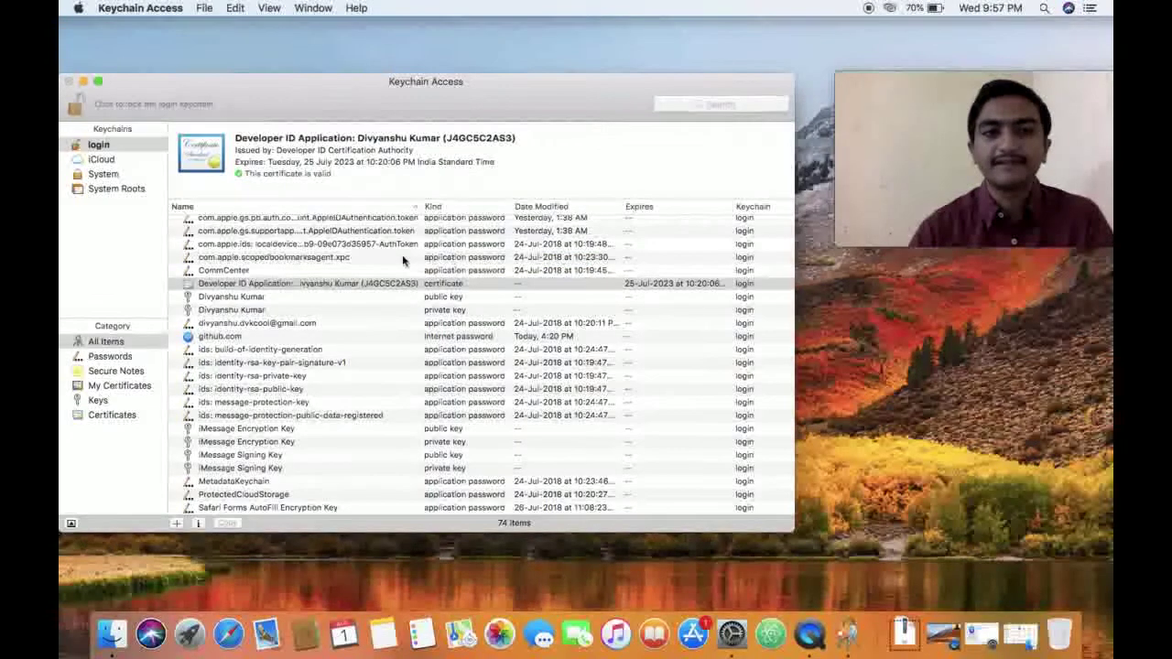
Step: Export the selected private key to Downloads as a .p12 file
{"action": "left_click", "coordinate": [256, 312]}
{"action": "left_click", "coordinate": [204, 8]}
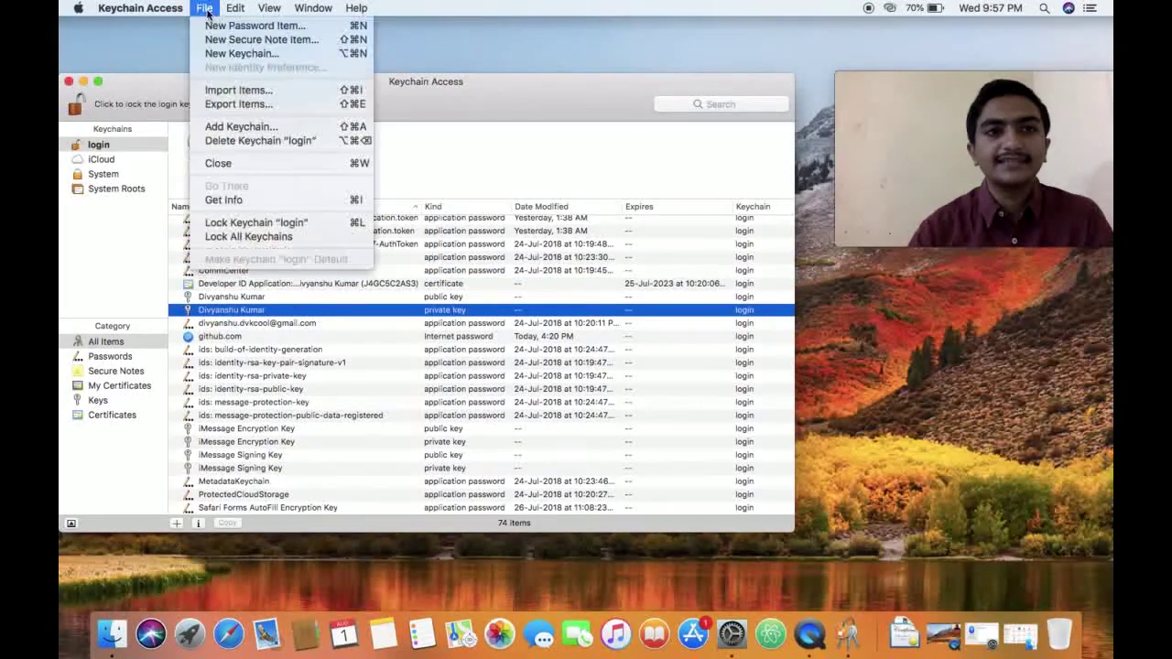
{"action": "left_click", "coordinate": [240, 104]}
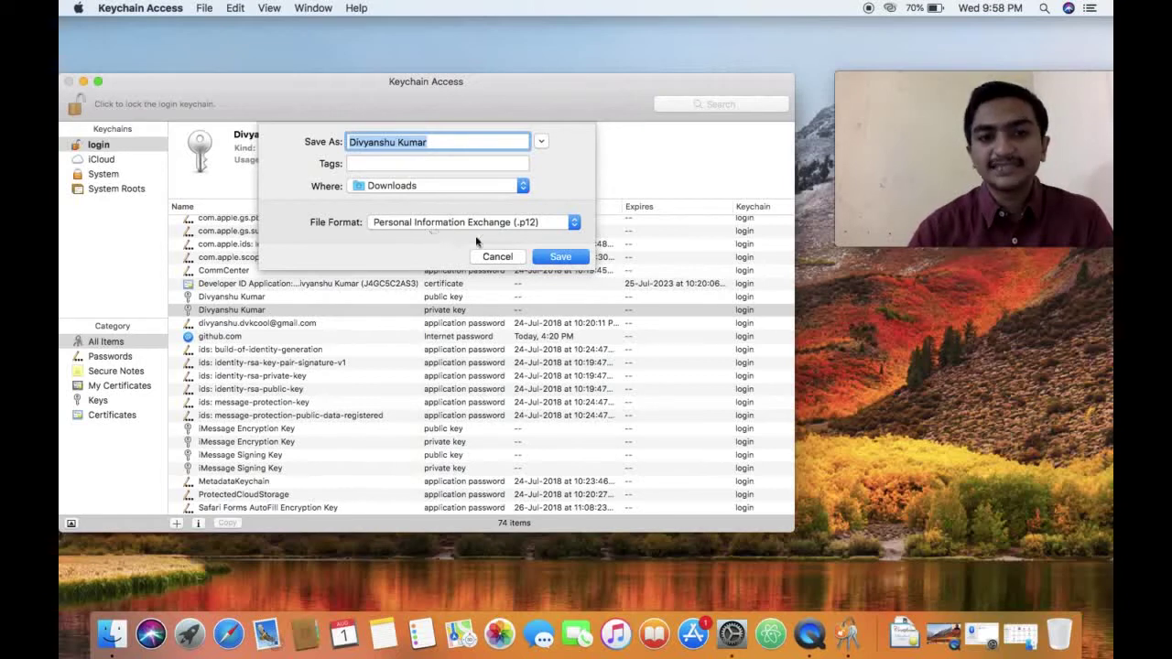
{"action": "left_click", "coordinate": [547, 254]}
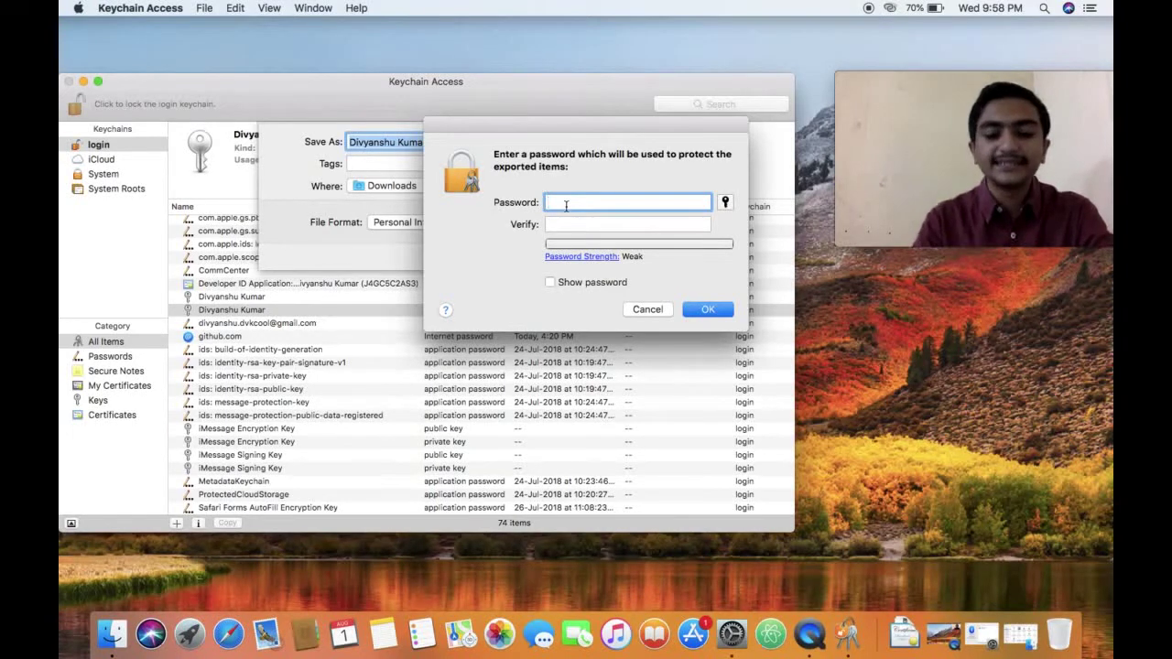
Step: Set and verify the .p12 export password, then authorize the export with the login keychain password
{"action": "type", "text": "••••"}
{"action": "key", "text": "Tab"}
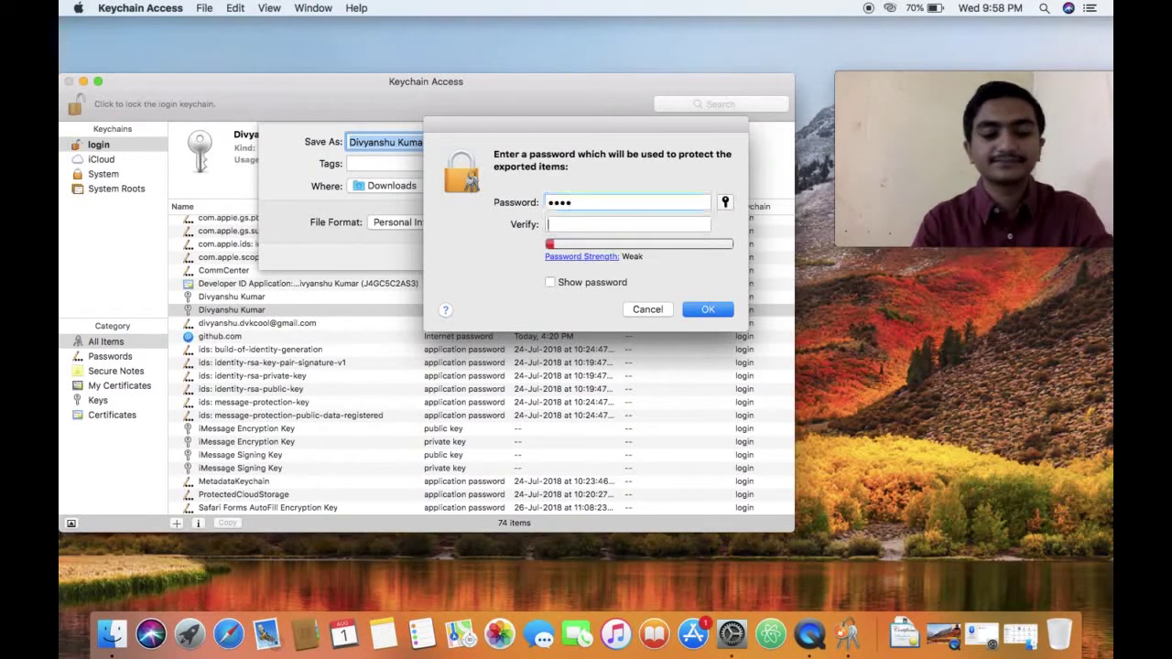
{"action": "type", "text": "•••"}
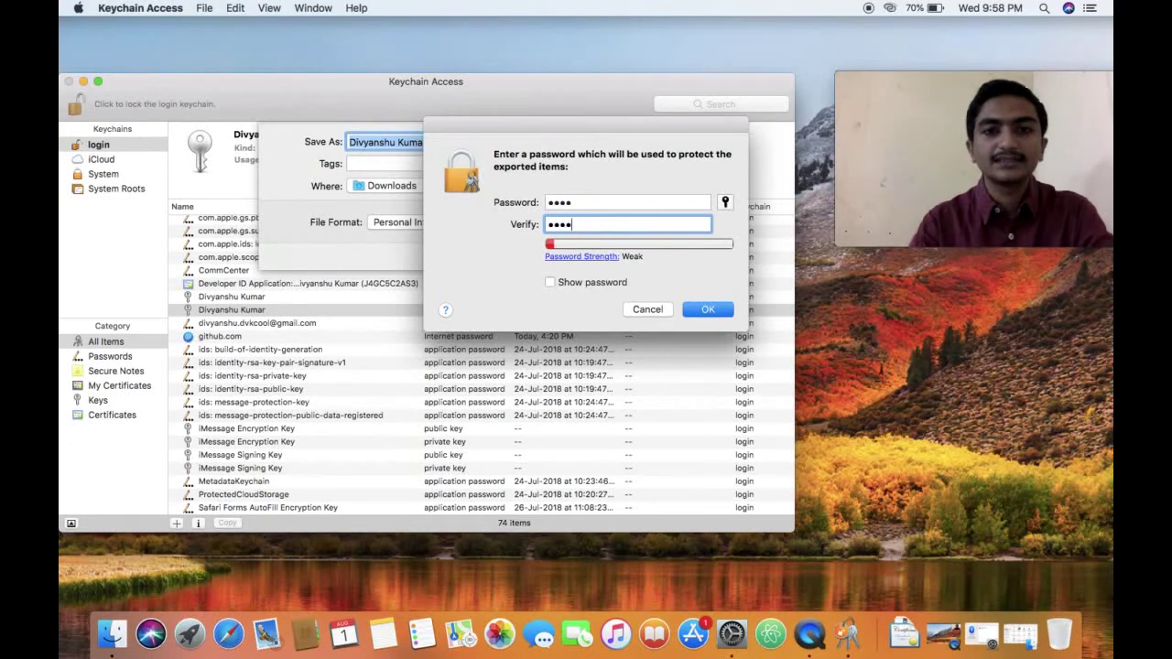
{"action": "left_click", "coordinate": [707, 309]}
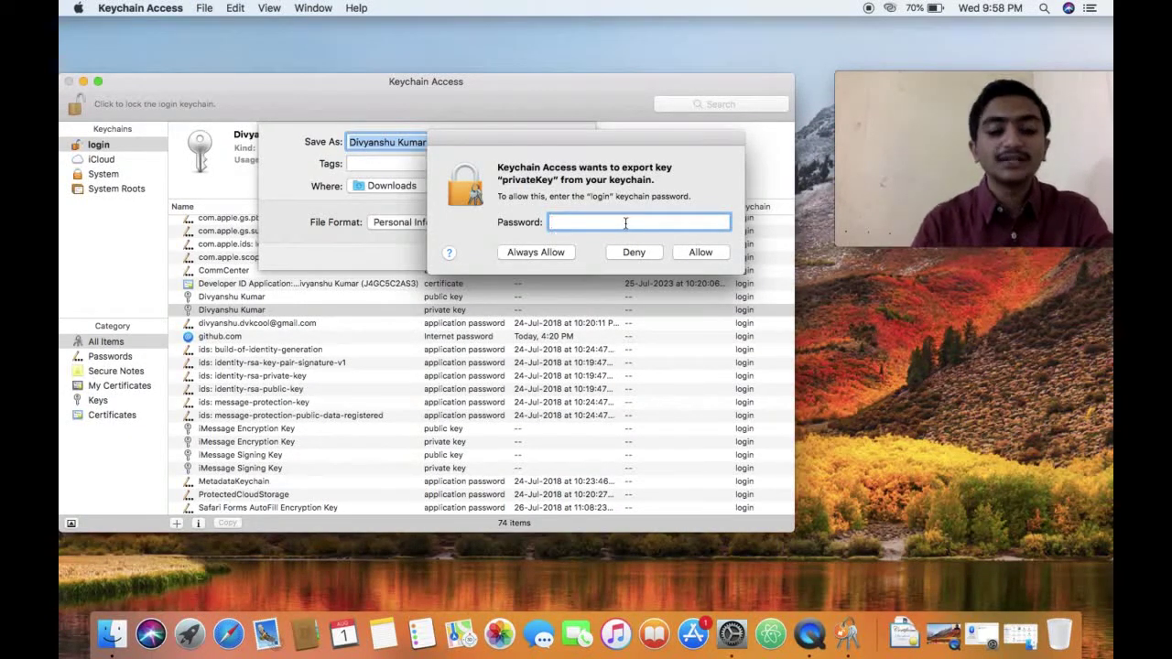
{"action": "type", "text": "•"}
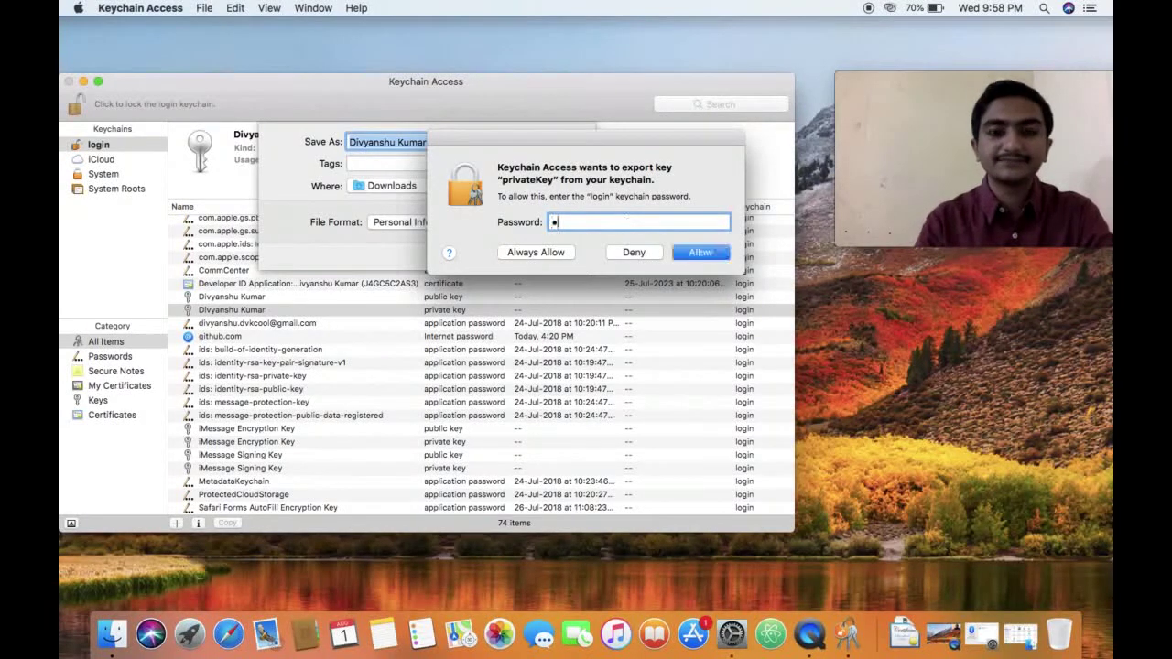
{"action": "type", "text": "•••"}
{"action": "key", "text": "Return"}
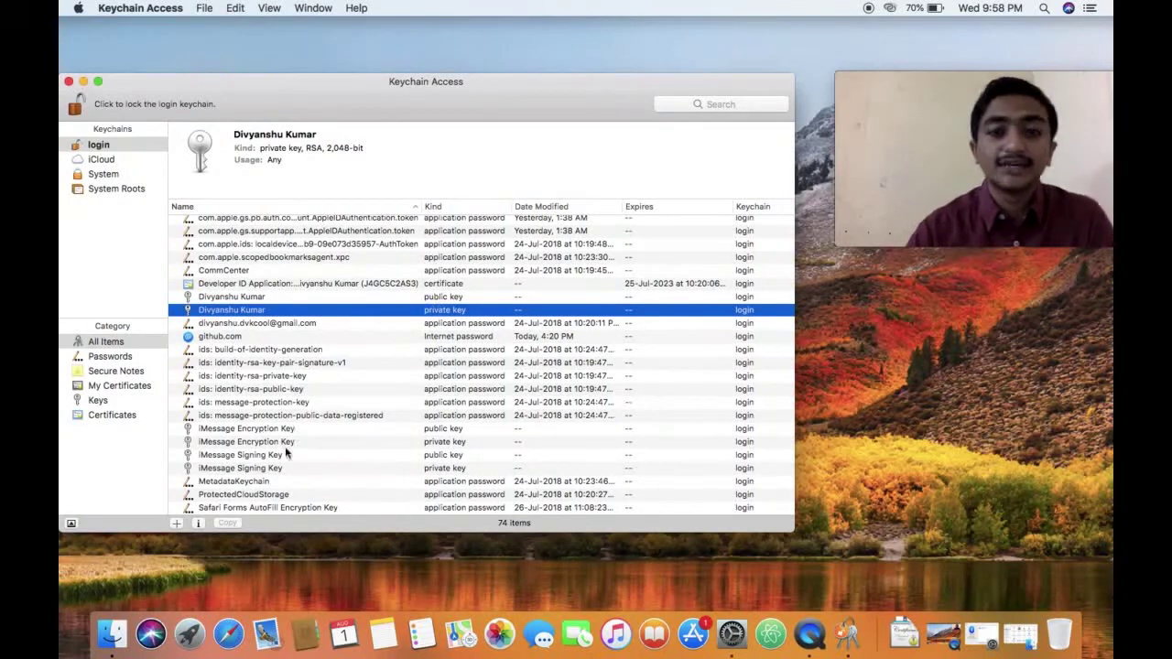
{"action": "left_click", "coordinate": [110, 634]}
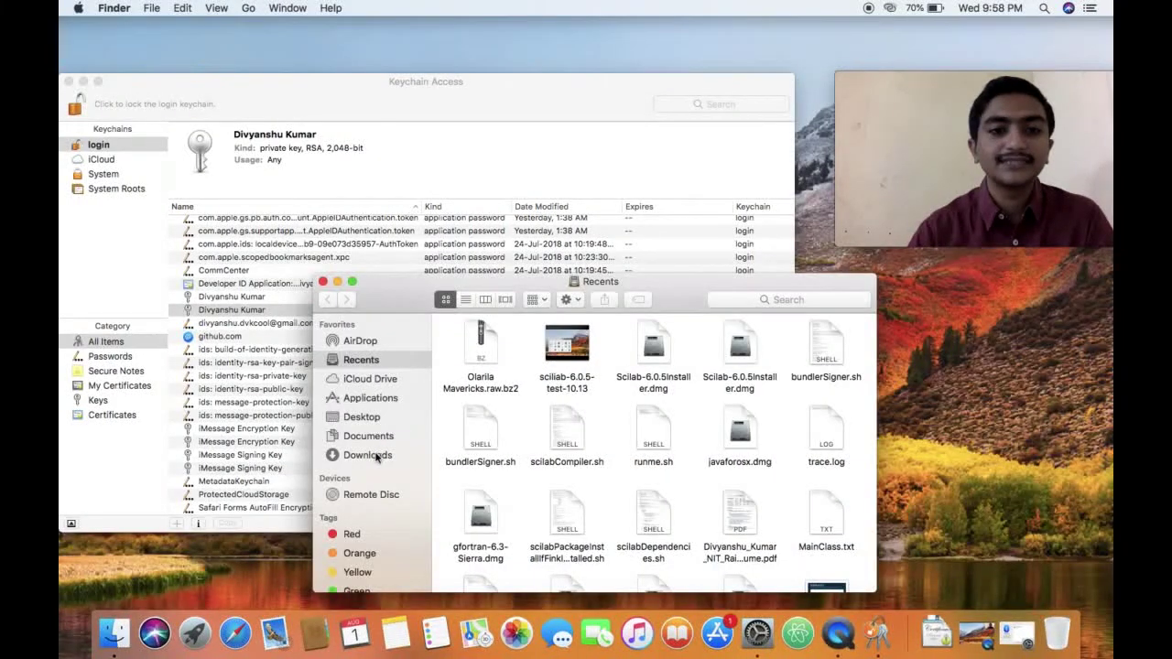
Step: Check Downloads for the exported .p12 key and Developer ID Application .cer, then return to Keychain Access
{"action": "left_click", "coordinate": [371, 455]}
{"action": "left_click", "coordinate": [526, 341]}
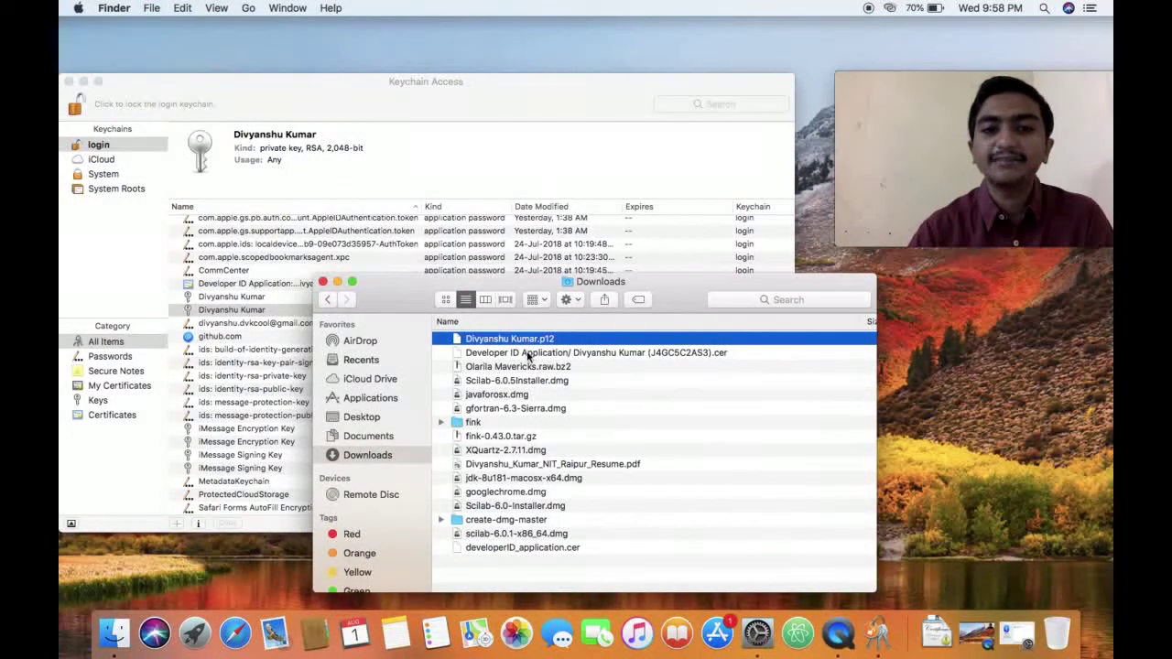
{"action": "left_click", "coordinate": [527, 355]}
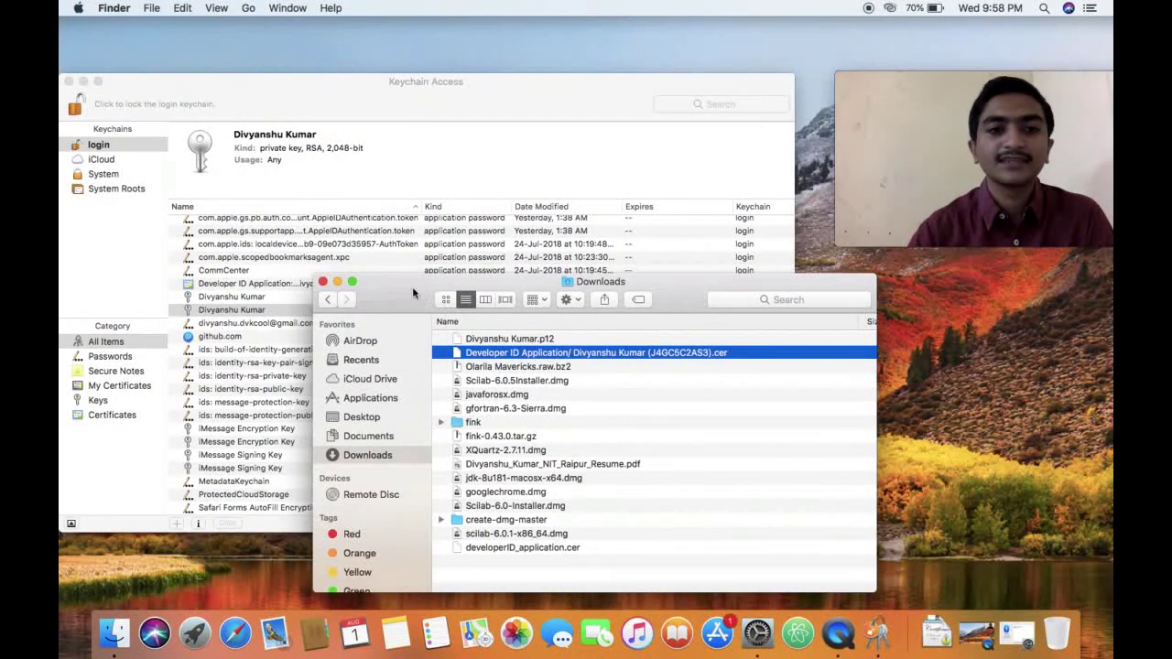
{"action": "left_click", "coordinate": [303, 310]}
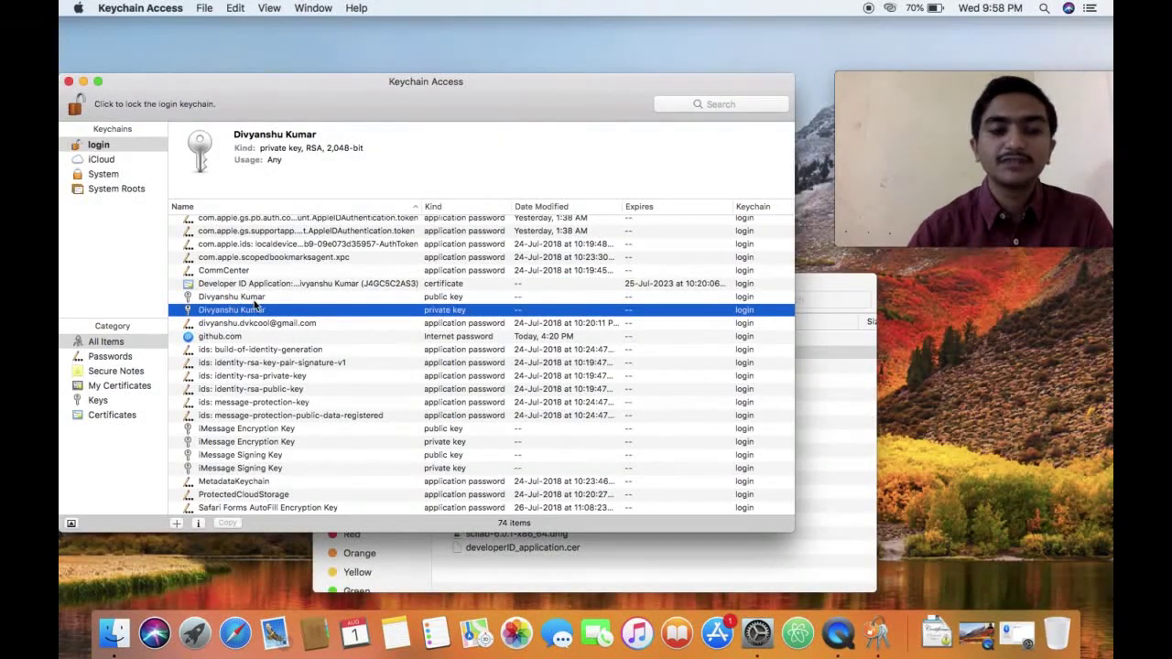
Step: Delete the private key, then the Developer ID Application certificate, leaving 72 items in the login keychain
{"action": "key", "text": "BackSpace"}
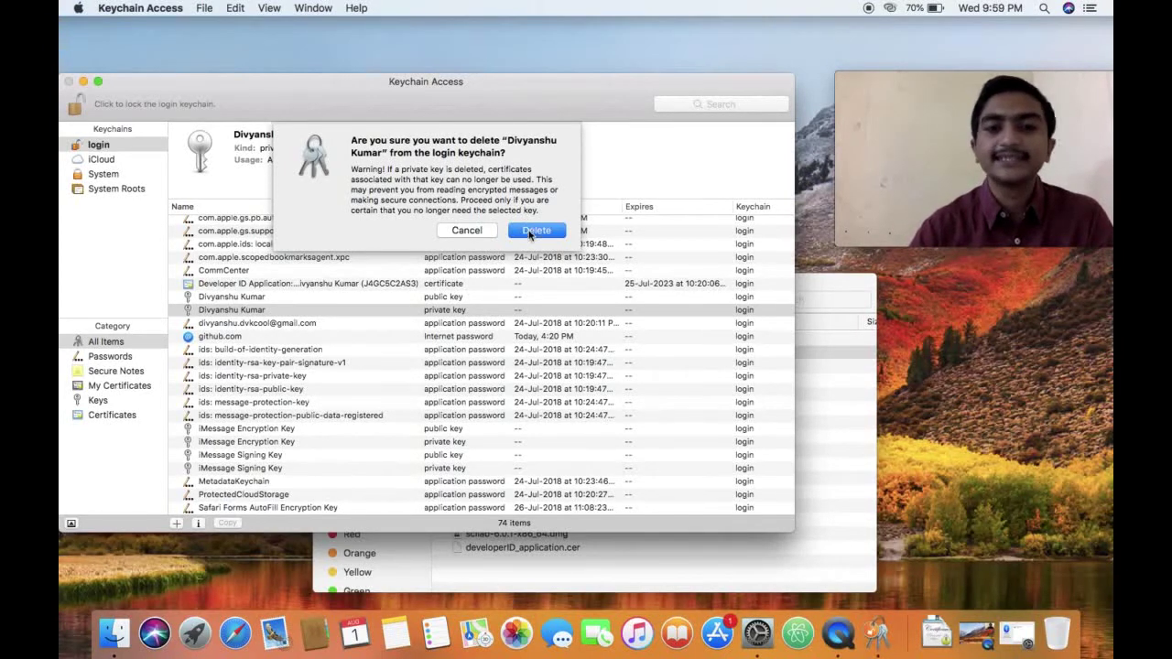
{"action": "left_click", "coordinate": [536, 230]}
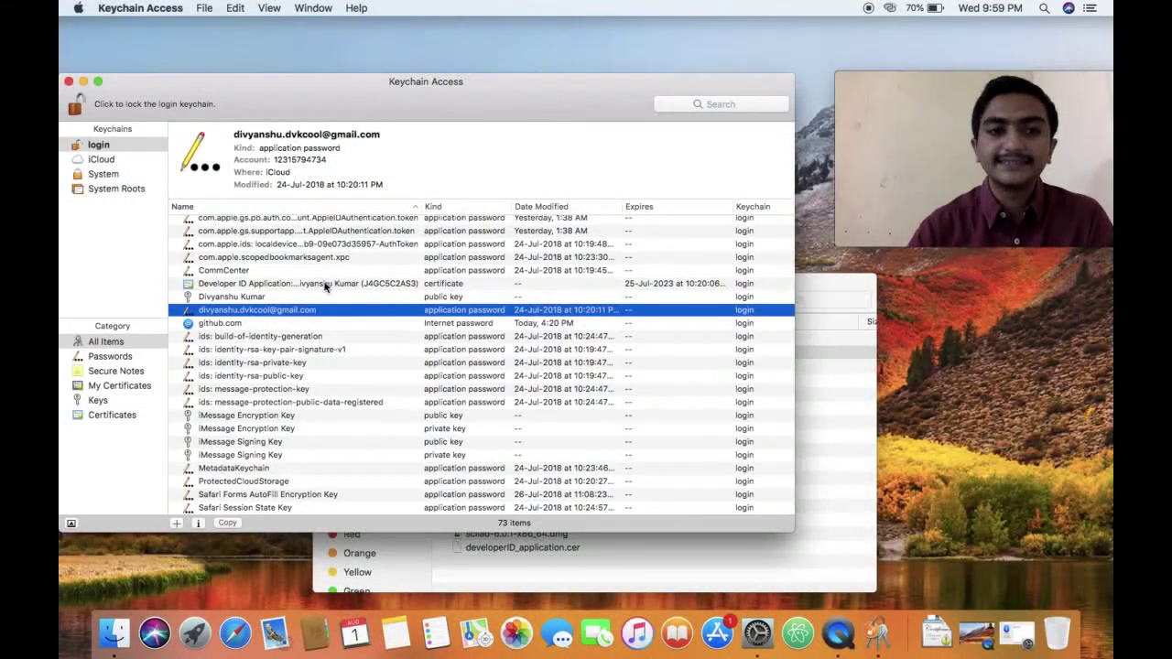
{"action": "left_click", "coordinate": [323, 285]}
{"action": "key", "text": "Delete"}
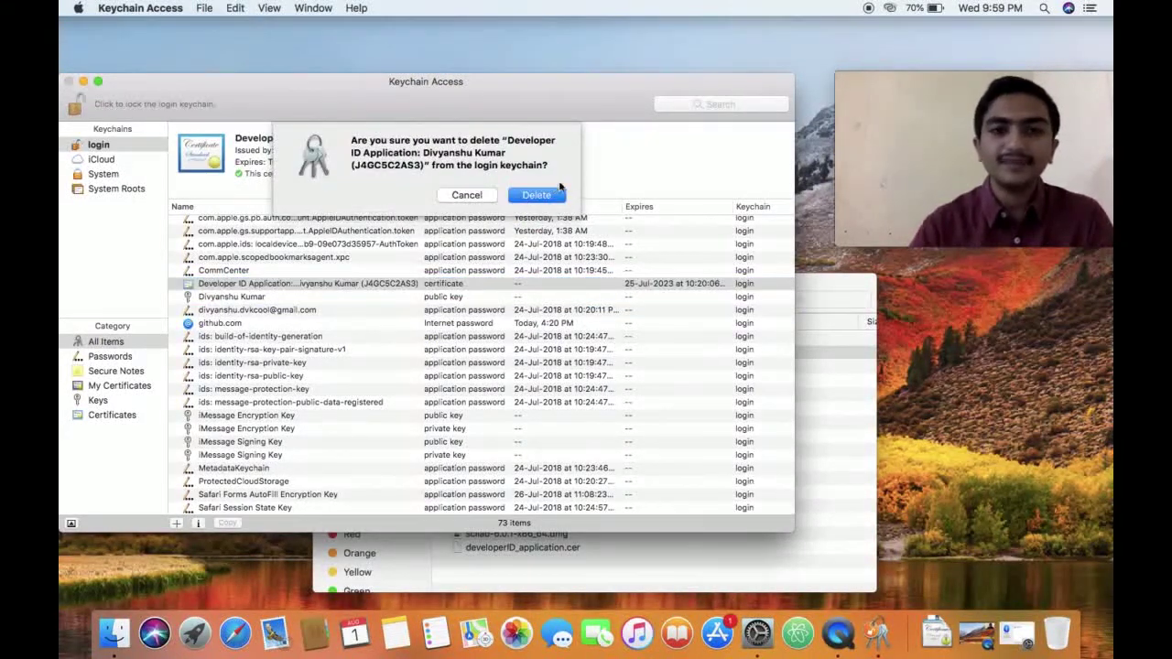
{"action": "left_click", "coordinate": [539, 195]}
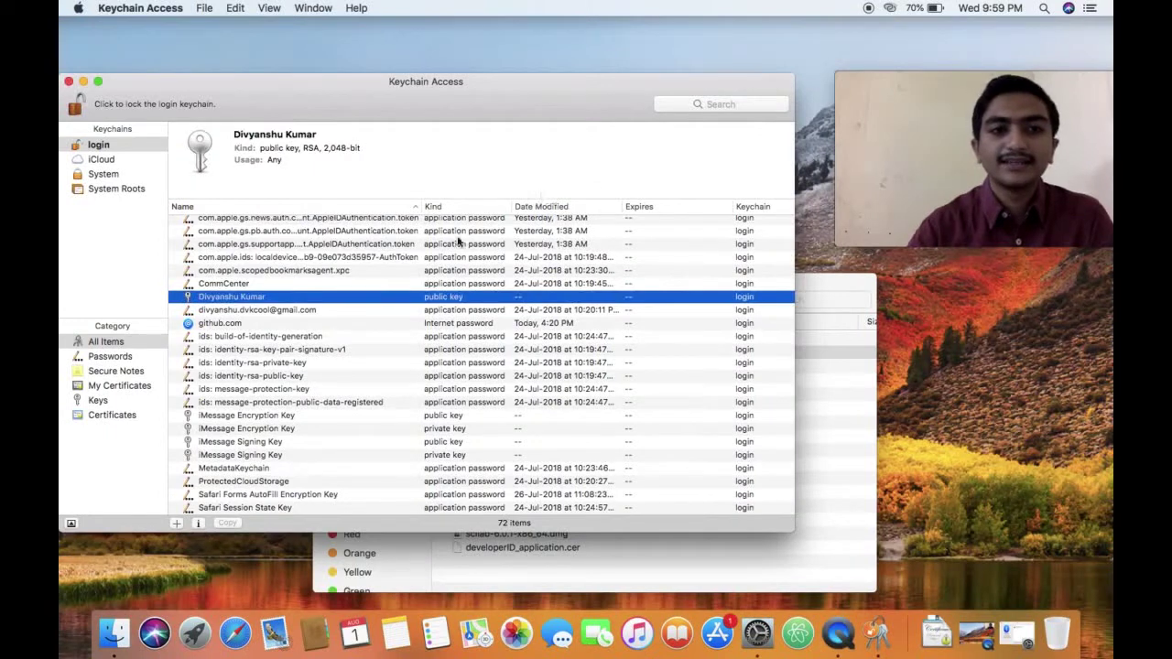
{"action": "left_click", "coordinate": [321, 337]}
{"action": "left_click", "coordinate": [280, 311]}
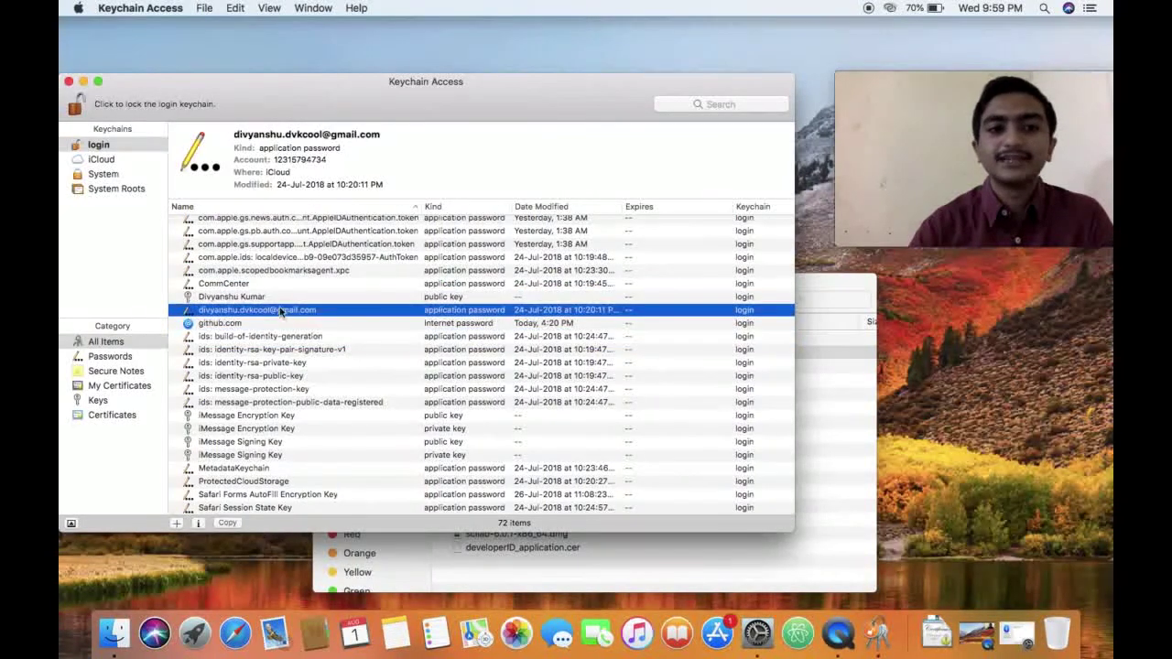
Step: Re-import the Developer ID Application .cer from Downloads and select it in the login keychain, now 73 items
{"action": "left_click", "coordinate": [277, 295]}
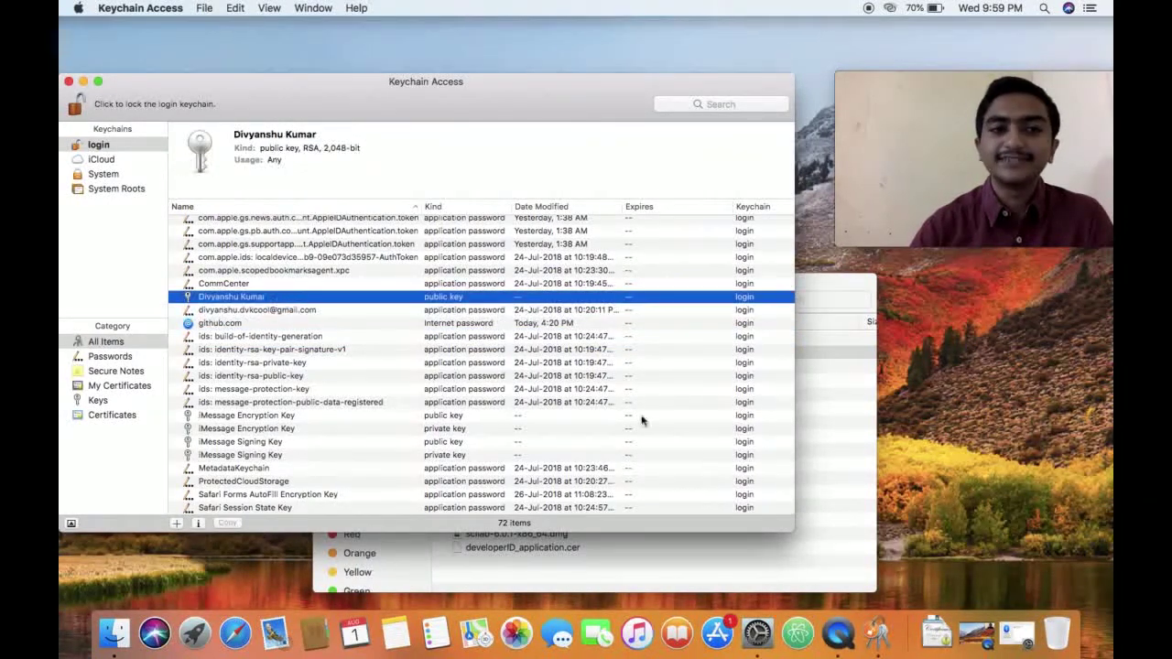
{"action": "left_click", "coordinate": [804, 450]}
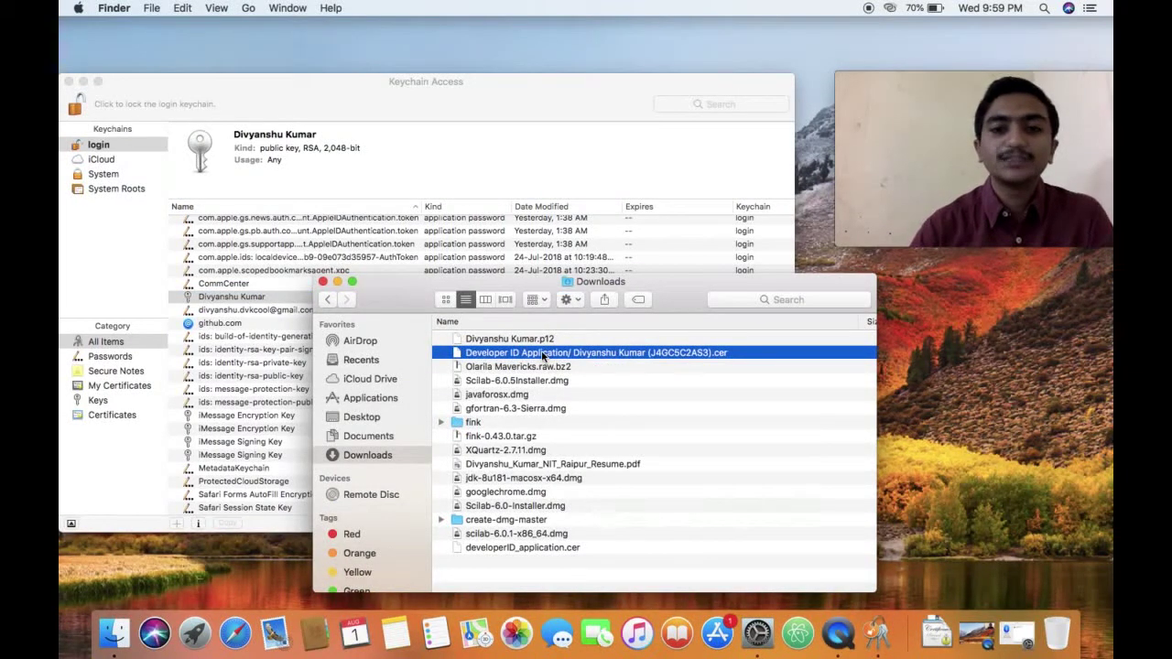
{"action": "double_click", "coordinate": [543, 356]}
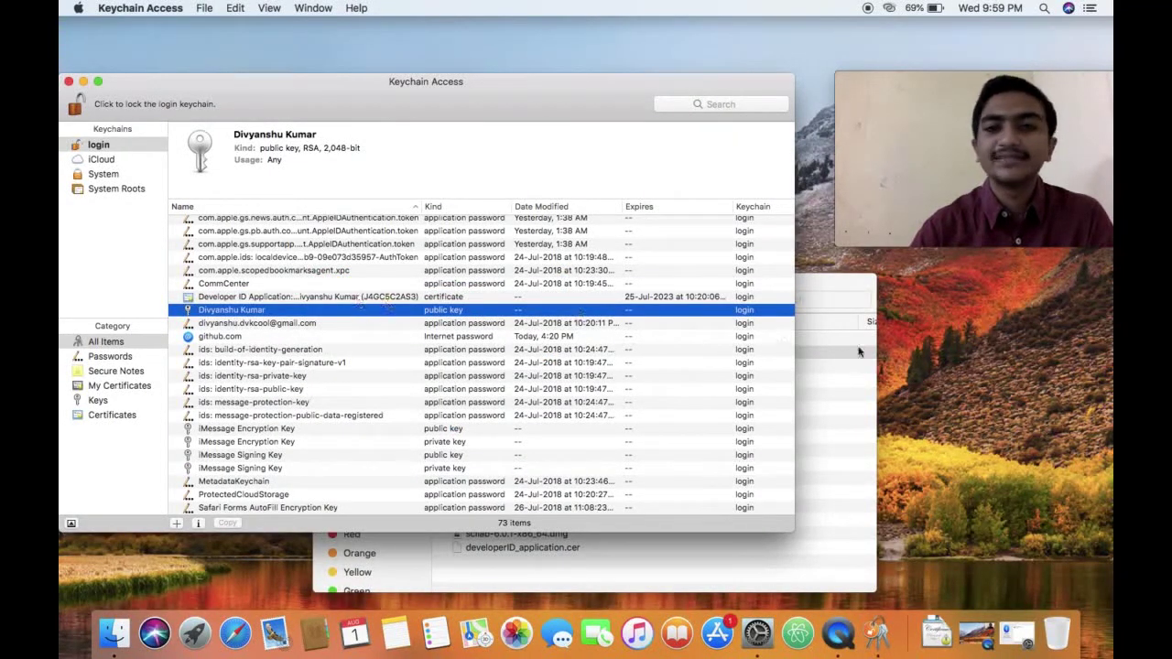
{"action": "left_click", "coordinate": [834, 376]}
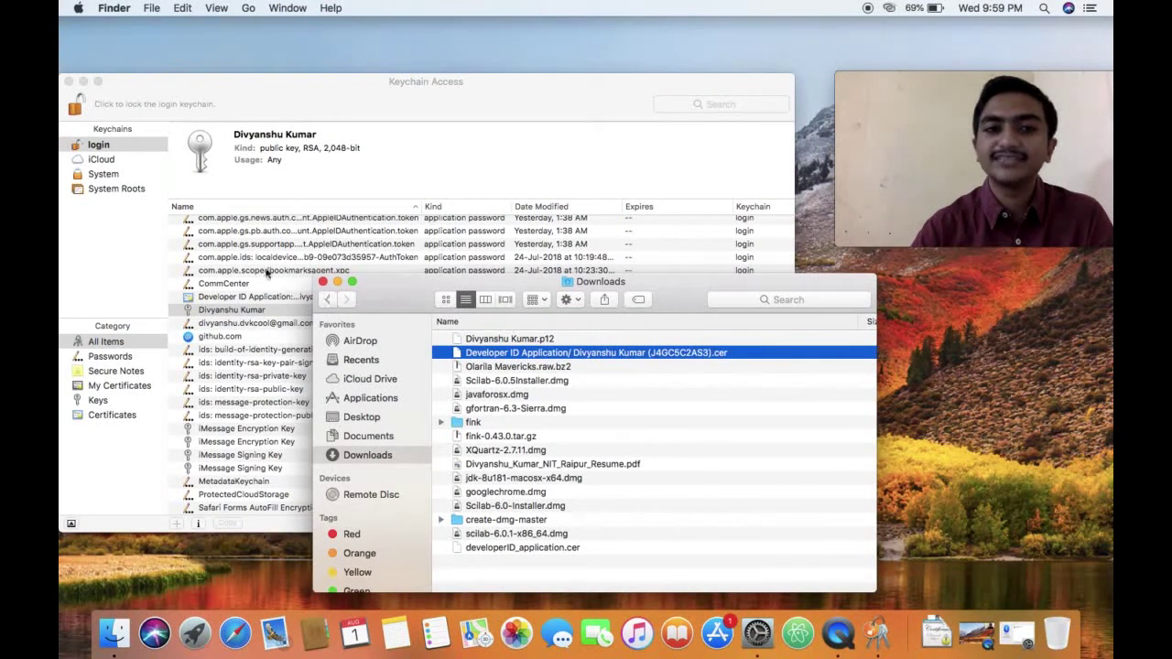
{"action": "left_click", "coordinate": [240, 299]}
{"action": "left_click", "coordinate": [239, 298]}
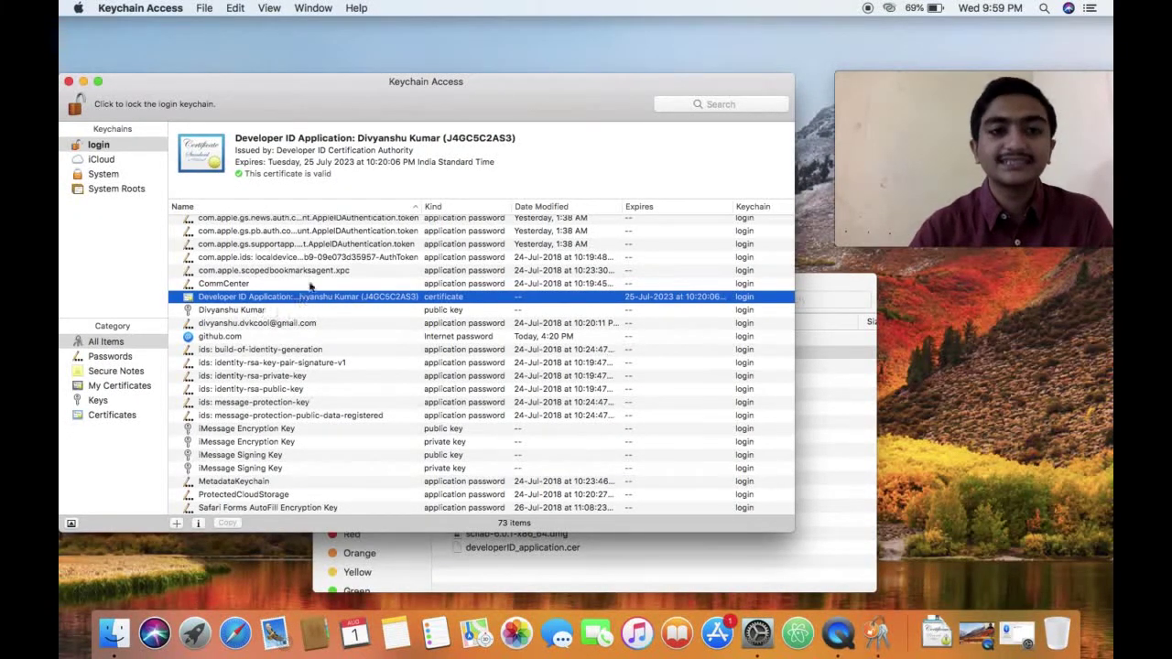
Step: Launch Script Editor and create a new Cocoa-AppleScript Applet from its template
{"action": "left_click", "coordinate": [198, 633]}
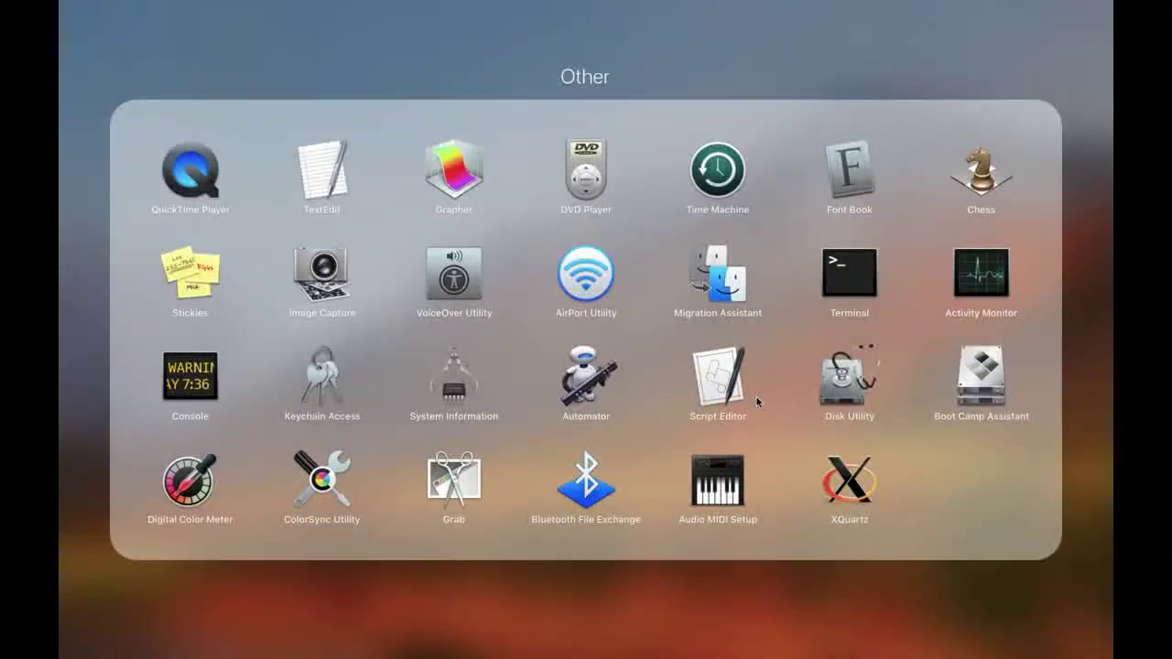
{"action": "left_click", "coordinate": [725, 392]}
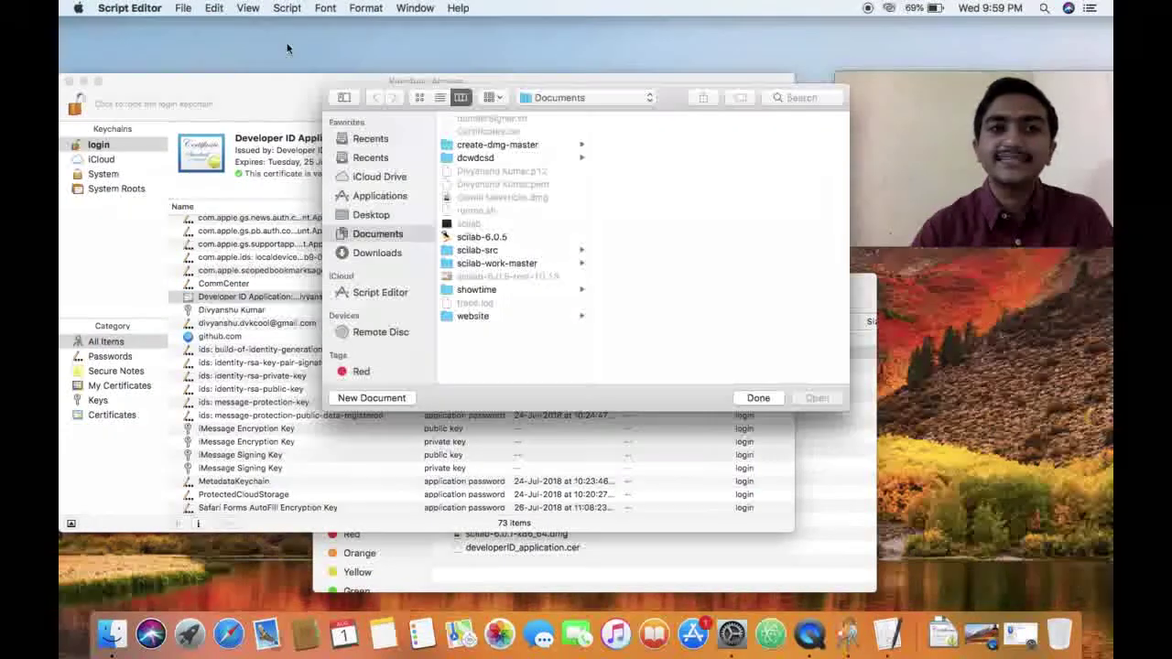
{"action": "left_click", "coordinate": [182, 7]}
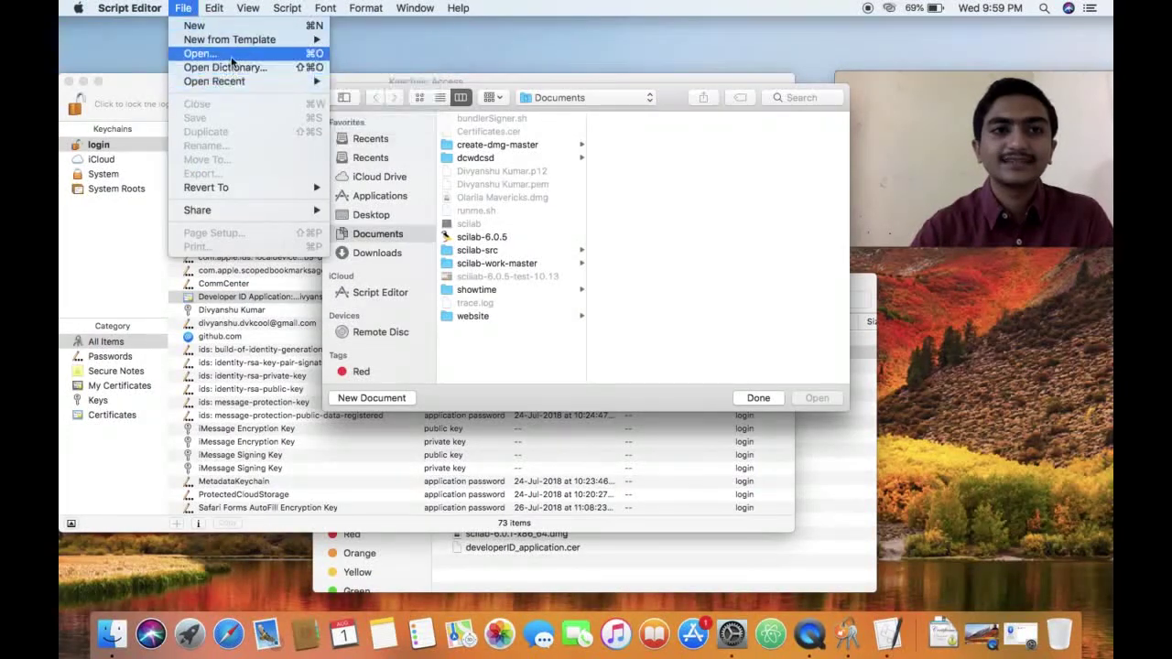
{"action": "mouse_move", "coordinate": [296, 39]}
{"action": "left_click", "coordinate": [385, 101]}
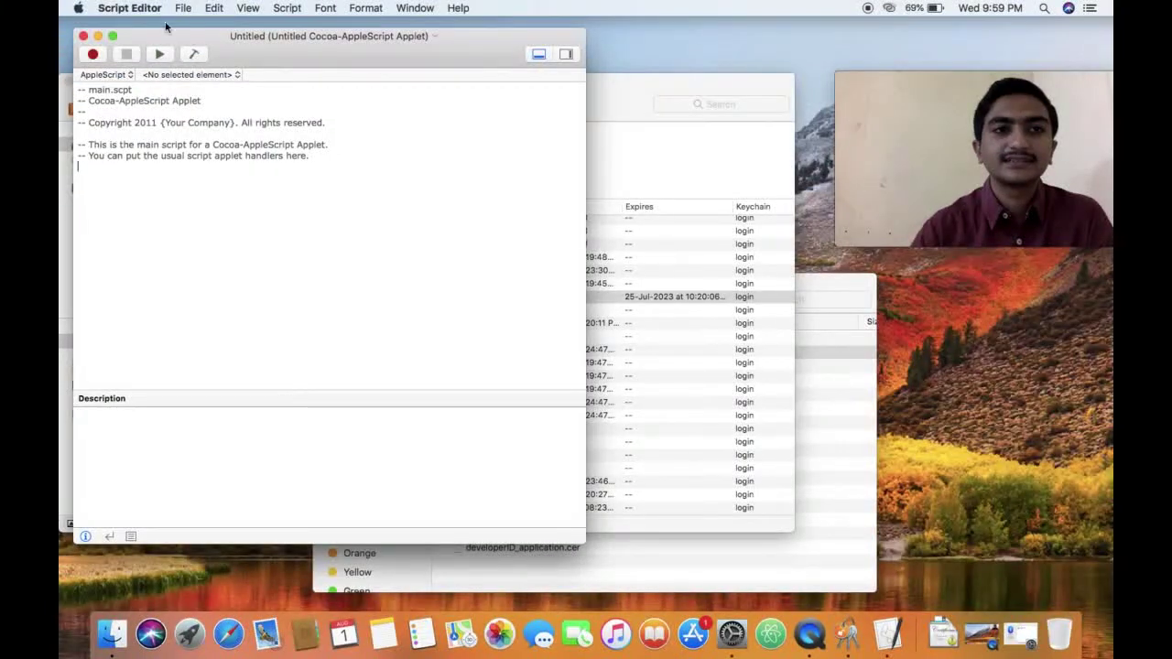
Step: Check the export's Code Sign options, which offer only Don't Code Sign, then cancel and discard the applet
{"action": "left_click", "coordinate": [188, 7]}
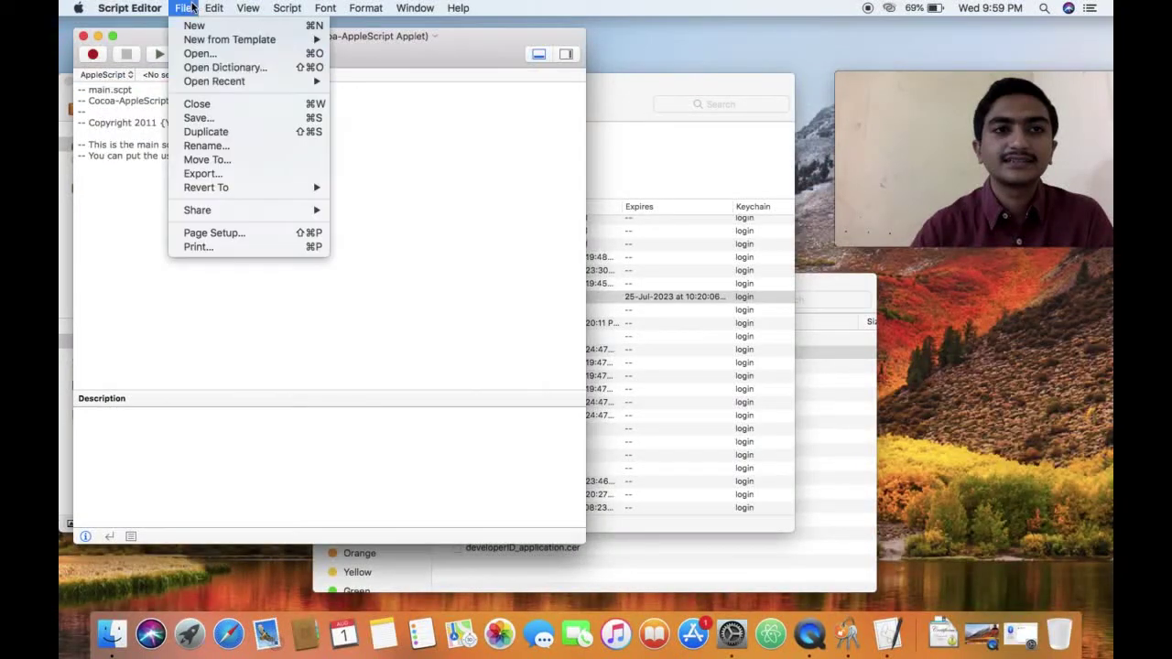
{"action": "left_click", "coordinate": [225, 173]}
{"action": "left_click", "coordinate": [394, 234]}
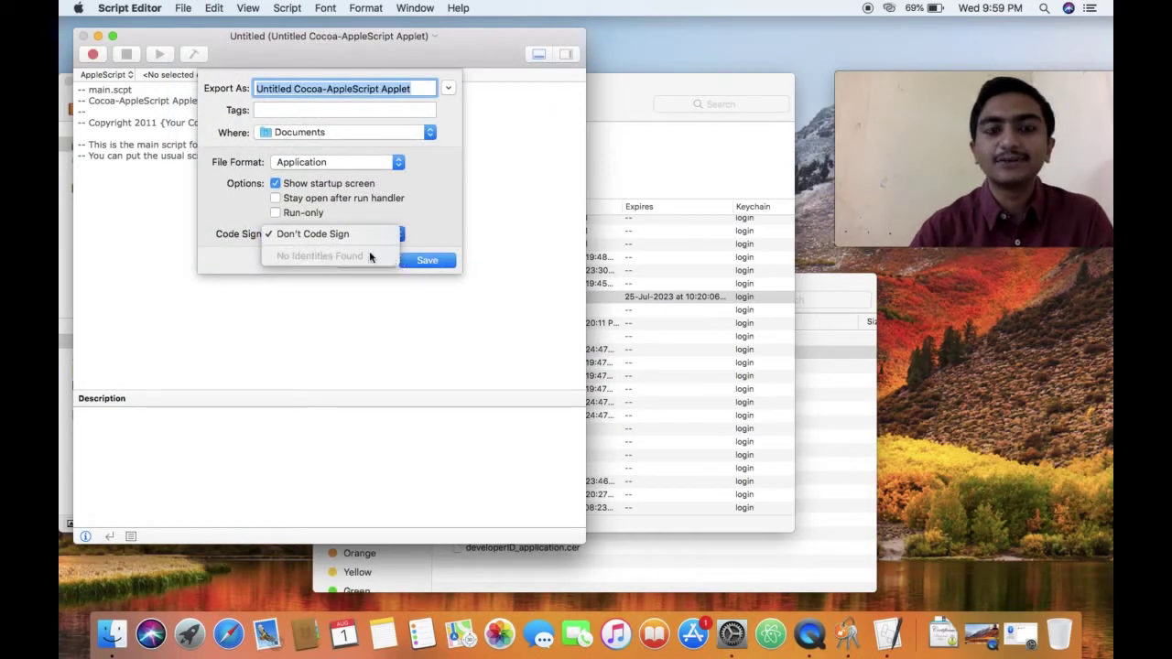
{"action": "left_click", "coordinate": [445, 230]}
{"action": "left_click", "coordinate": [362, 260]}
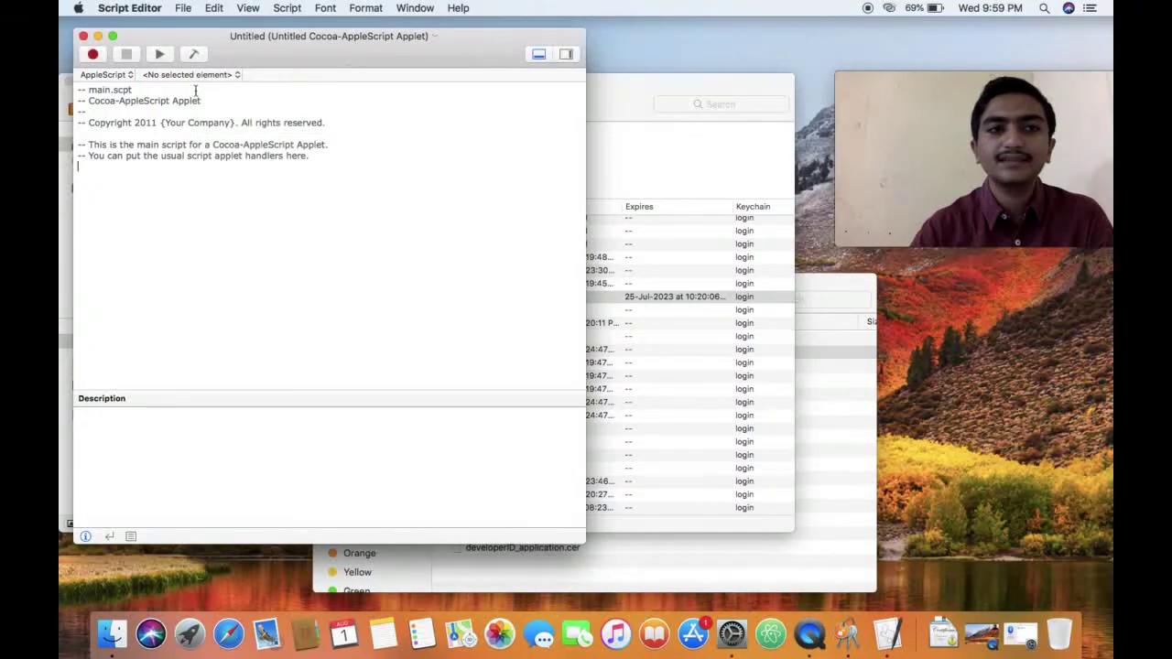
{"action": "left_click", "coordinate": [83, 36]}
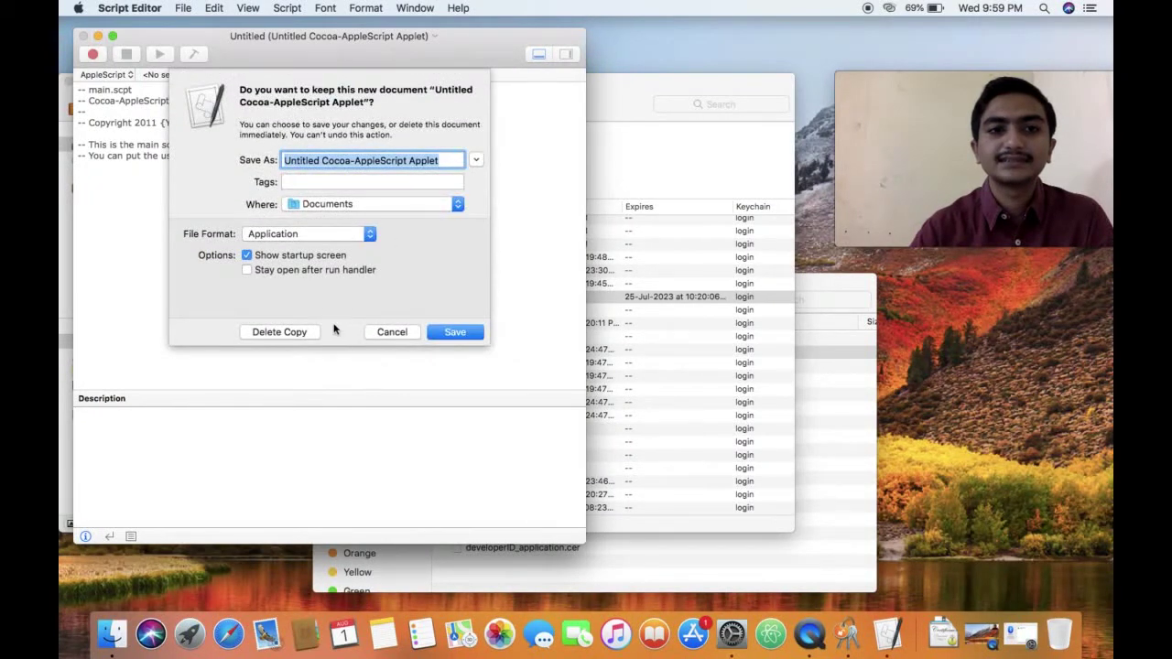
{"action": "left_click", "coordinate": [286, 331]}
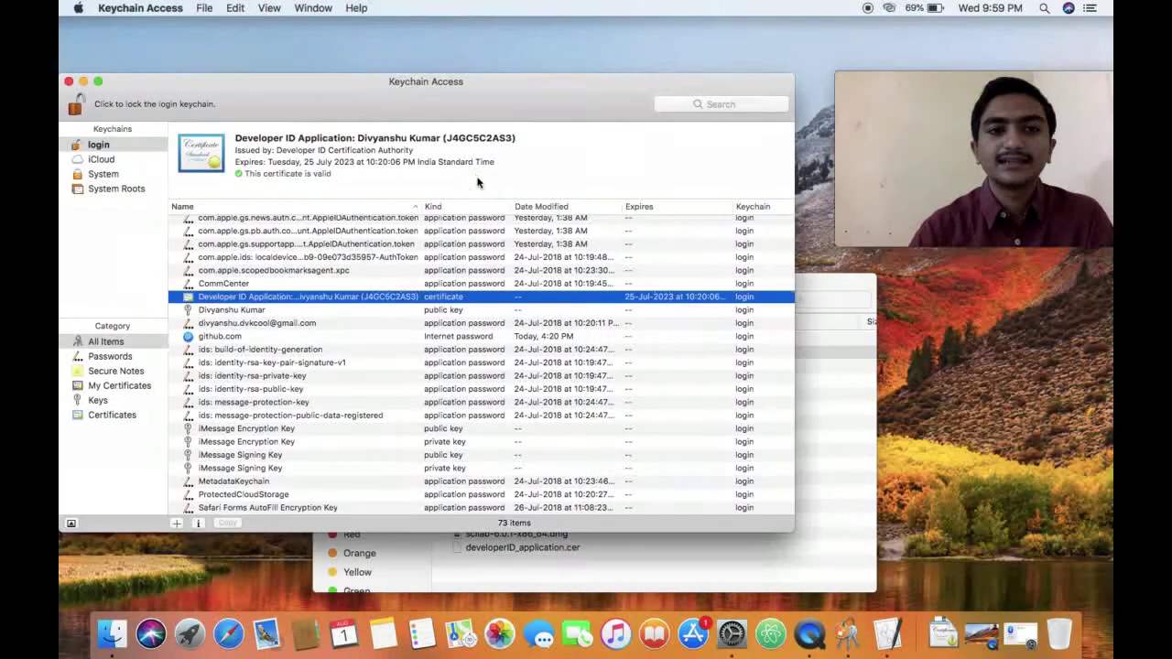
Step: Import the .p12 file from Downloads with its password and select the restored 2048-bit RSA private key
{"action": "left_click", "coordinate": [875, 397]}
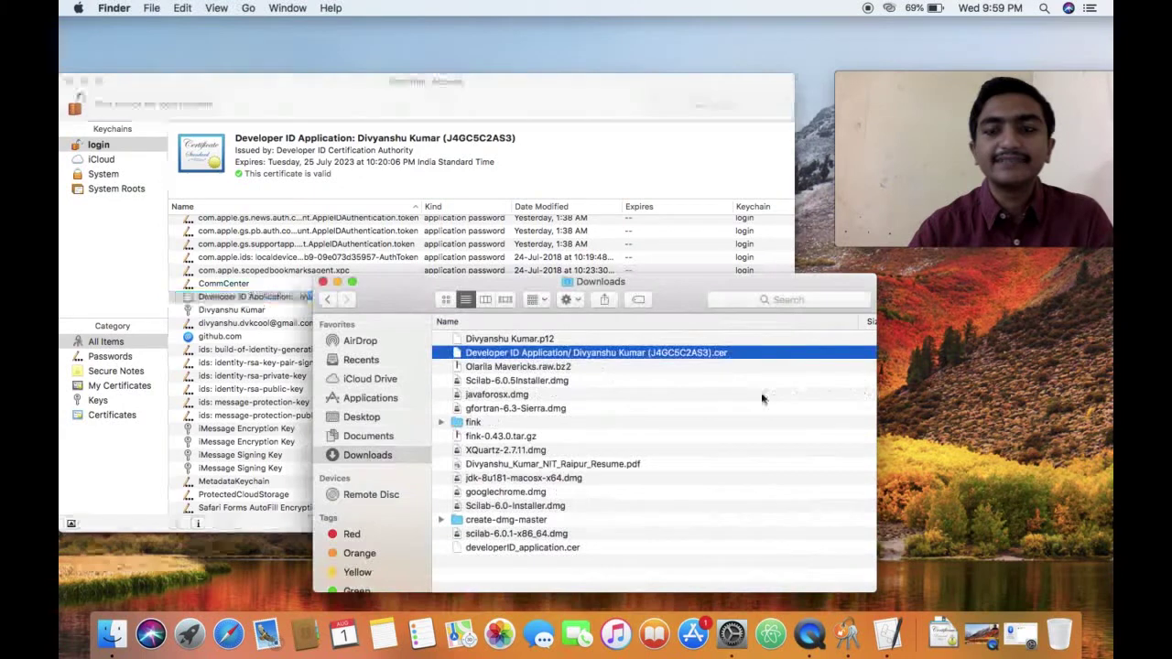
{"action": "double_click", "coordinate": [543, 340]}
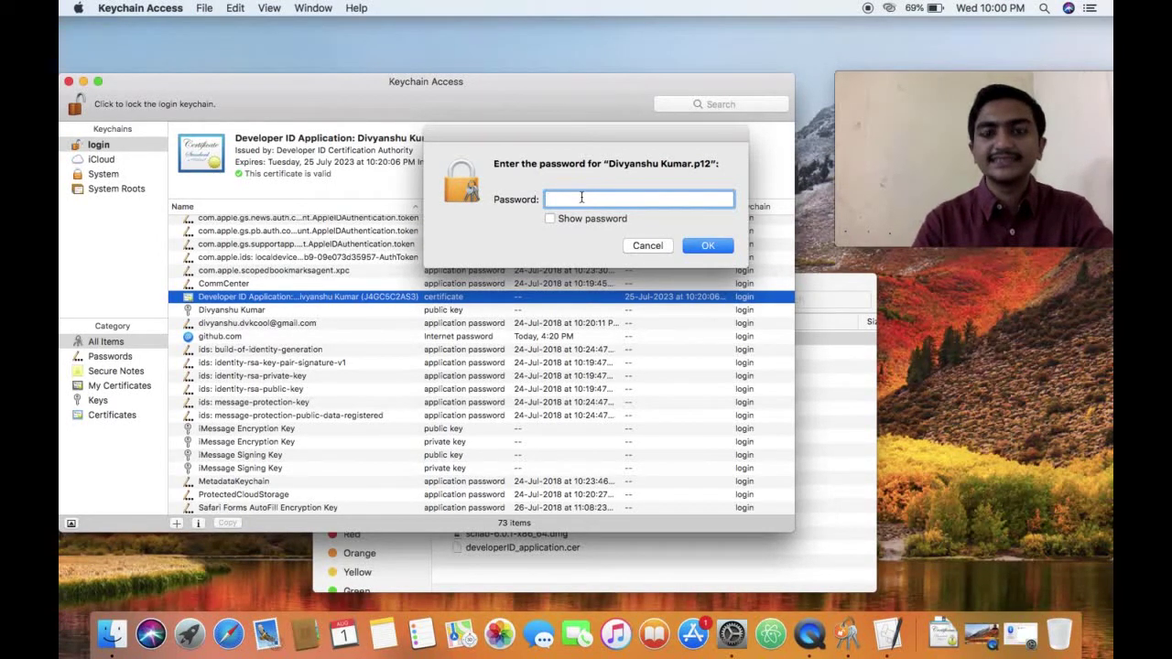
{"action": "key", "text": "Return"}
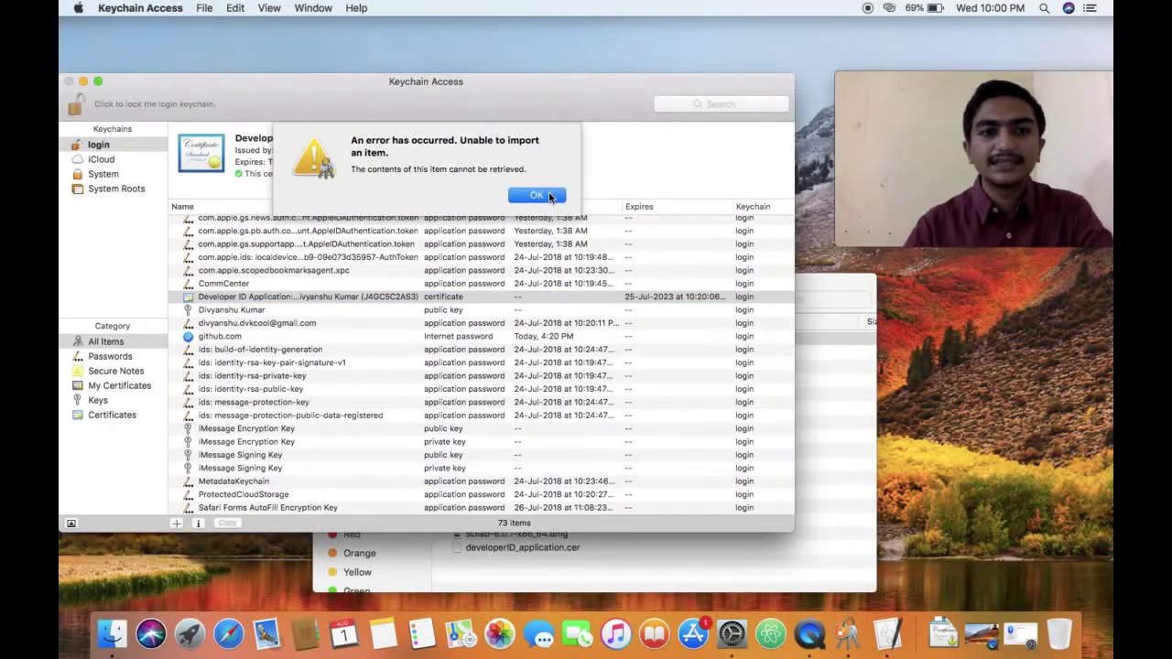
{"action": "left_click", "coordinate": [537, 195]}
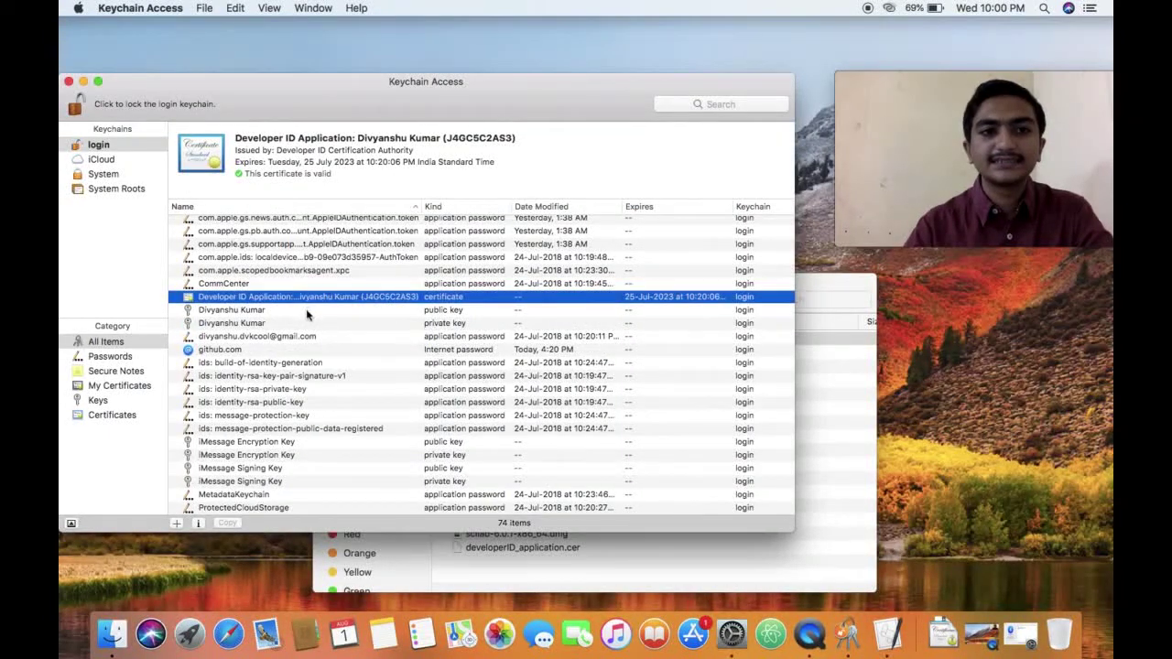
{"action": "left_click", "coordinate": [330, 325]}
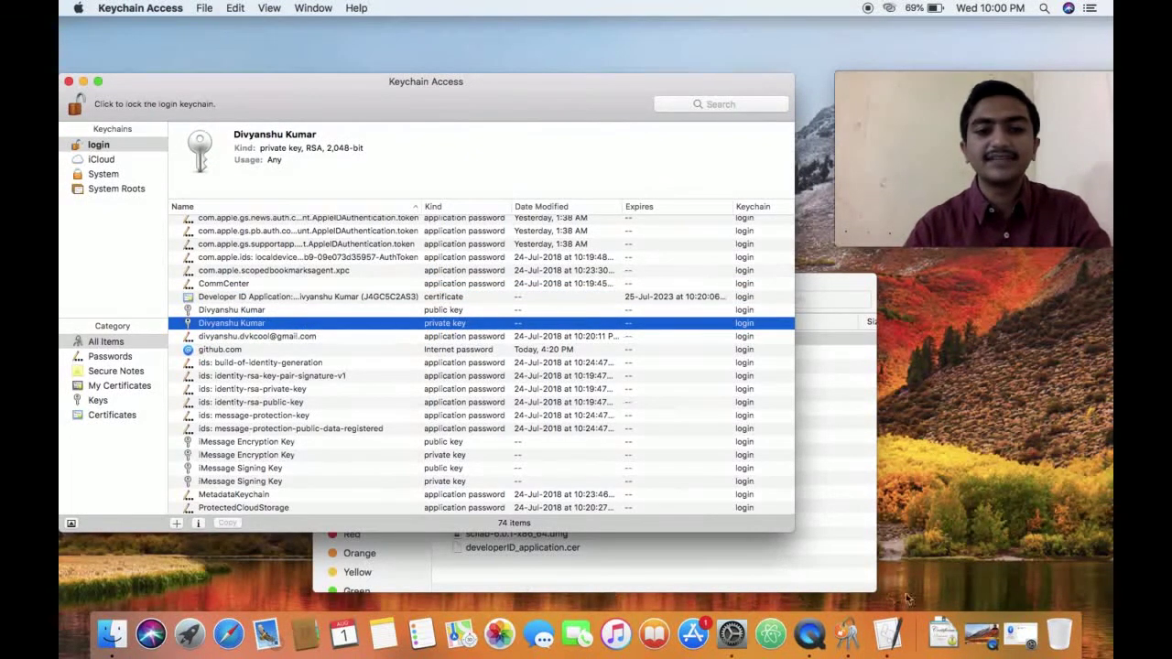
Step: Relaunch Script Editor from the Dock and start a new Cocoa-AppleScript Applet from its template
{"action": "left_click", "coordinate": [982, 633]}
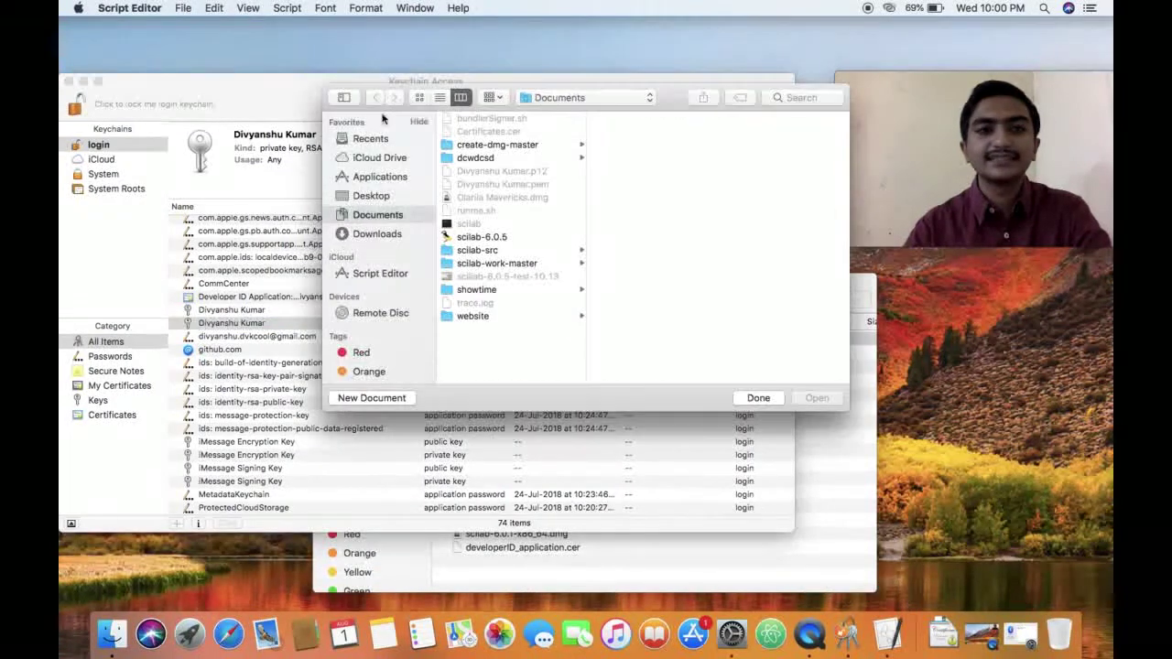
{"action": "left_click", "coordinate": [183, 8]}
{"action": "mouse_move", "coordinate": [214, 82]}
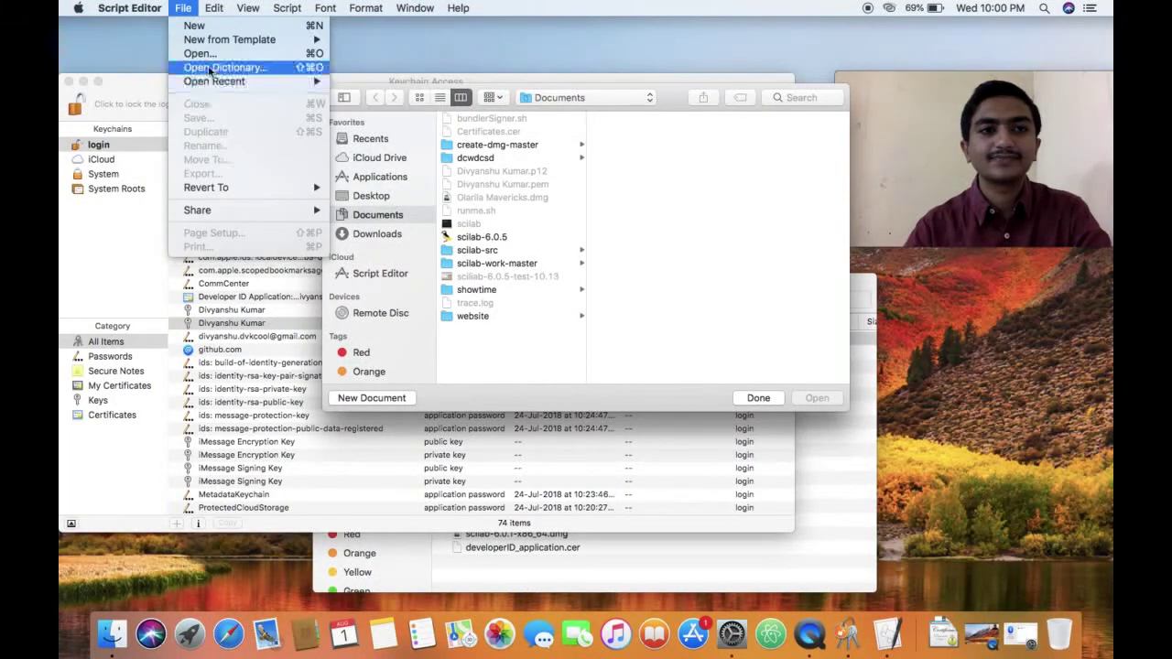
{"action": "mouse_move", "coordinate": [224, 40]}
{"action": "left_click", "coordinate": [375, 105]}
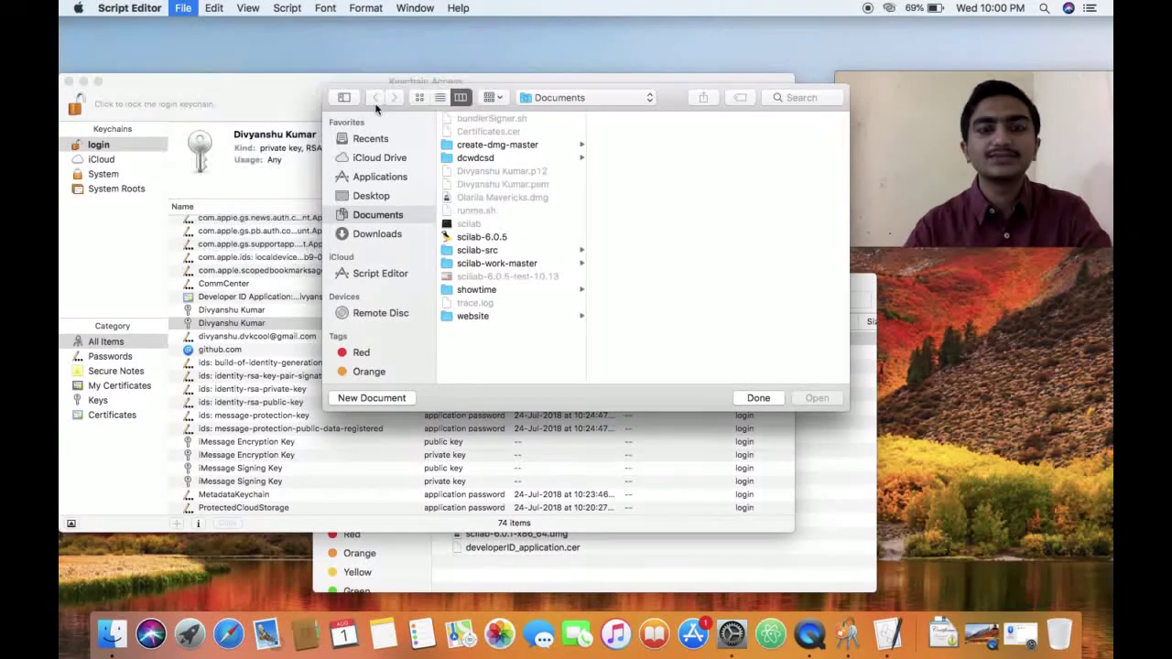
Step: Confirm the export's Code Sign menu lists the Developer ID Application identity, then cancel and discard the applet
{"action": "left_click", "coordinate": [183, 7]}
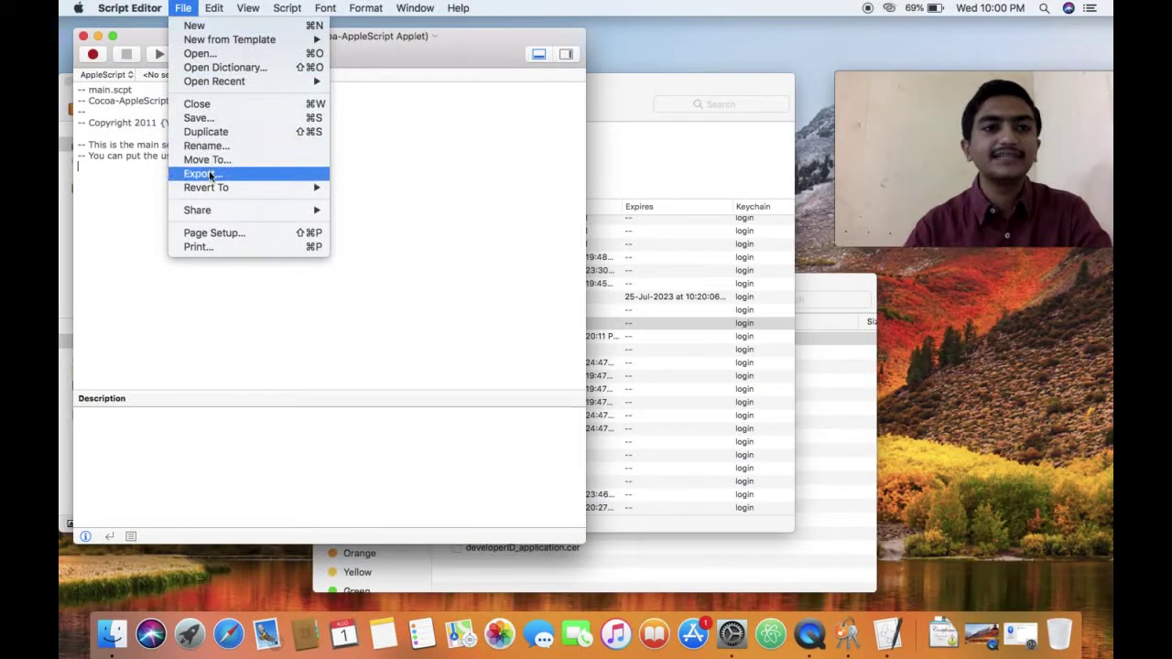
{"action": "left_click", "coordinate": [209, 174]}
{"action": "left_click", "coordinate": [320, 234]}
{"action": "left_click", "coordinate": [326, 273]}
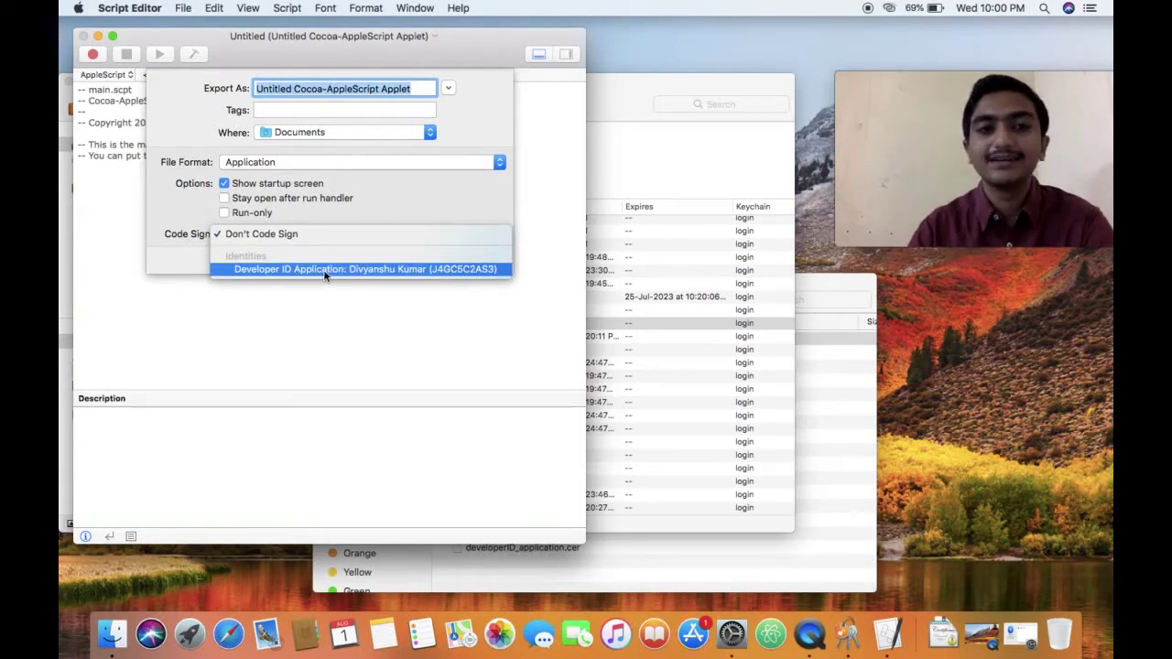
{"action": "left_click", "coordinate": [317, 311]}
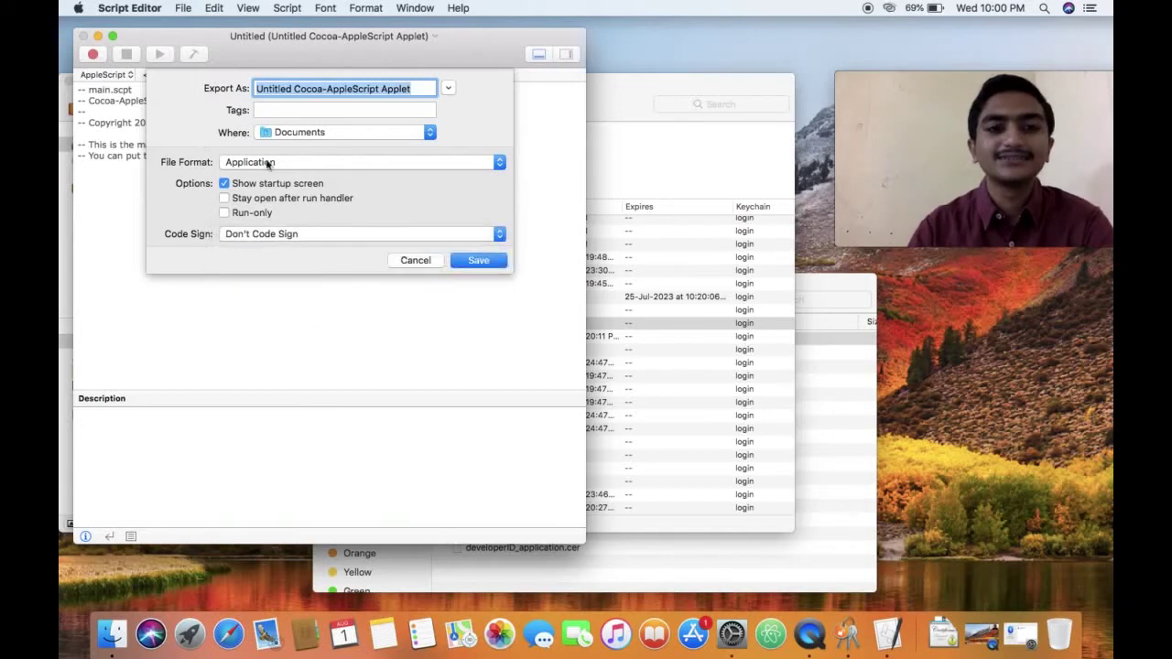
{"action": "left_click", "coordinate": [403, 262]}
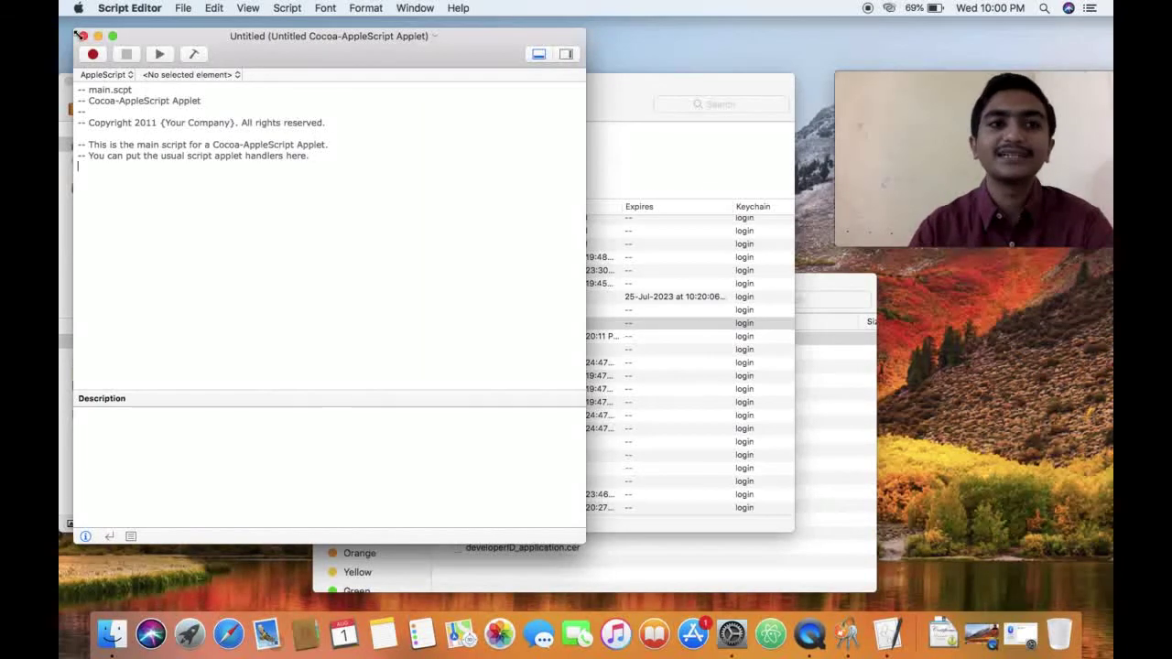
{"action": "left_click", "coordinate": [83, 36]}
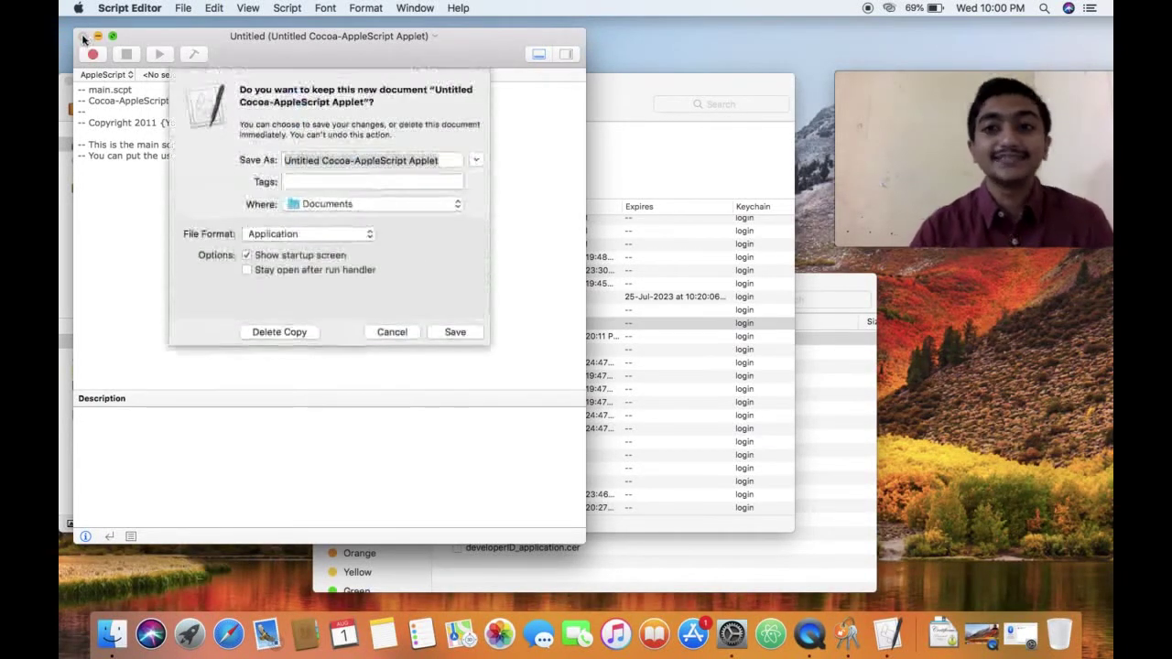
{"action": "left_click", "coordinate": [295, 332]}
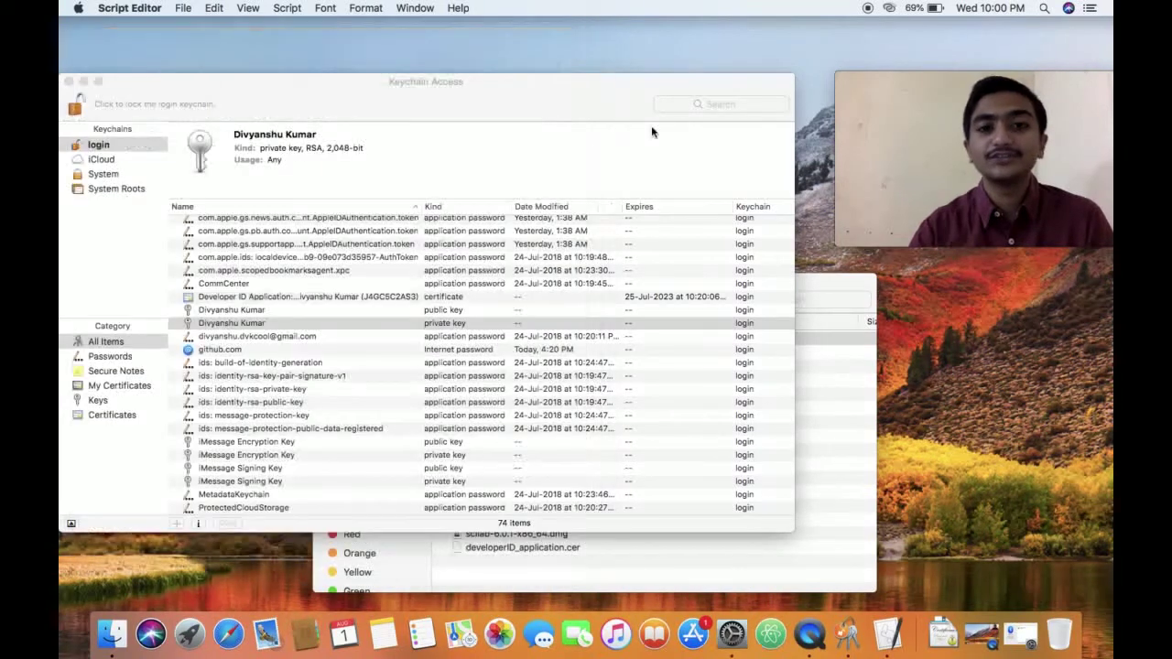
{"action": "left_click", "coordinate": [651, 128]}
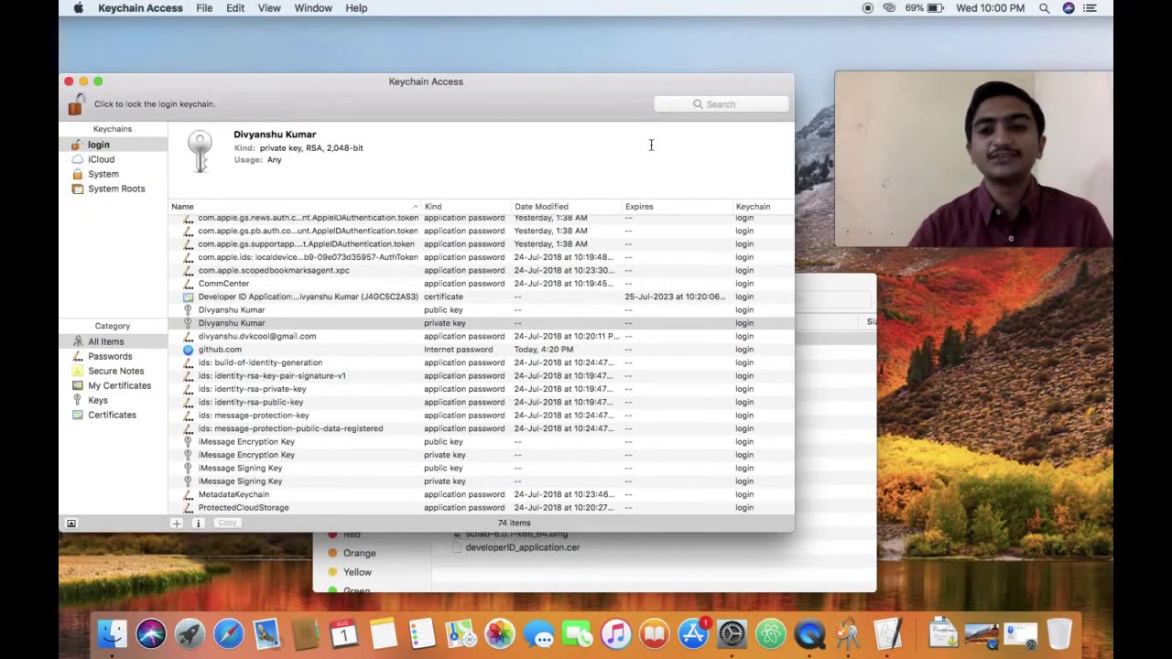